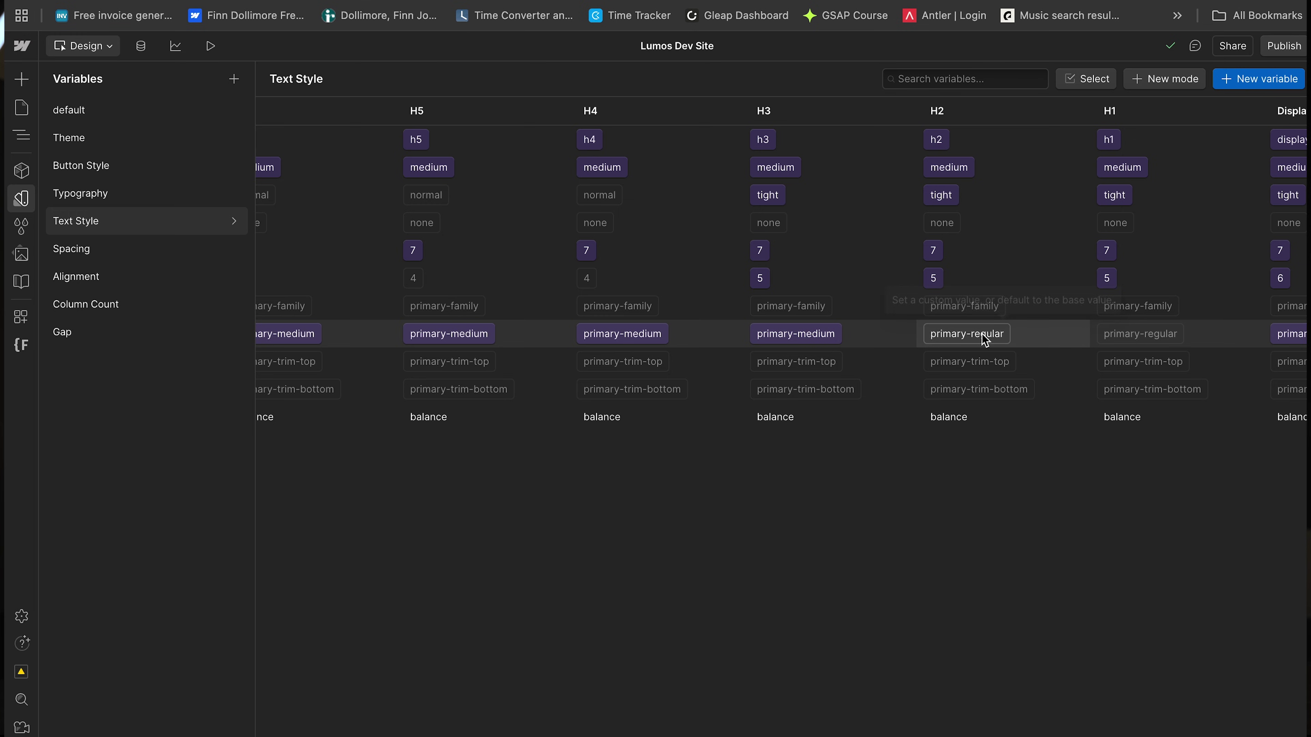
# - Change the H2 font weight to primary-medium, then select the H2 max size field in Fluid Builder
pyautogui.click(982, 334)
pyautogui.click(993, 630)
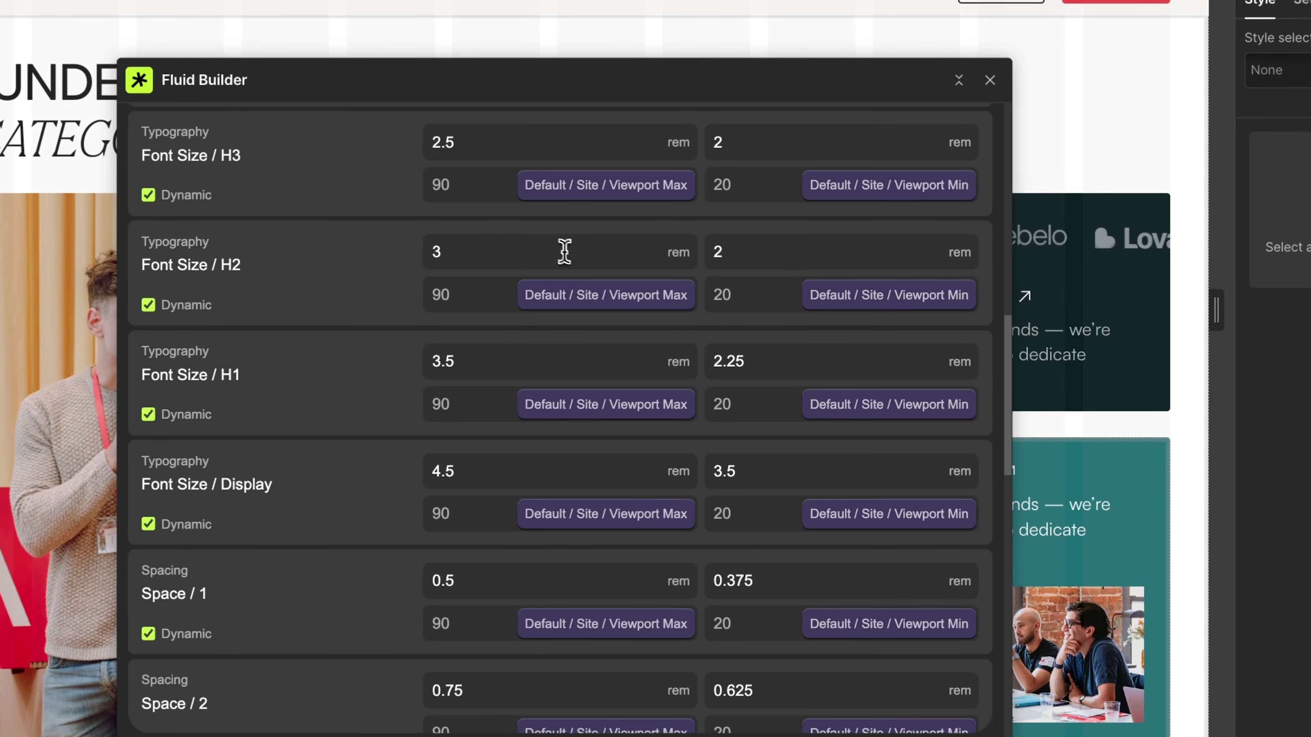
pyautogui.click(564, 251)
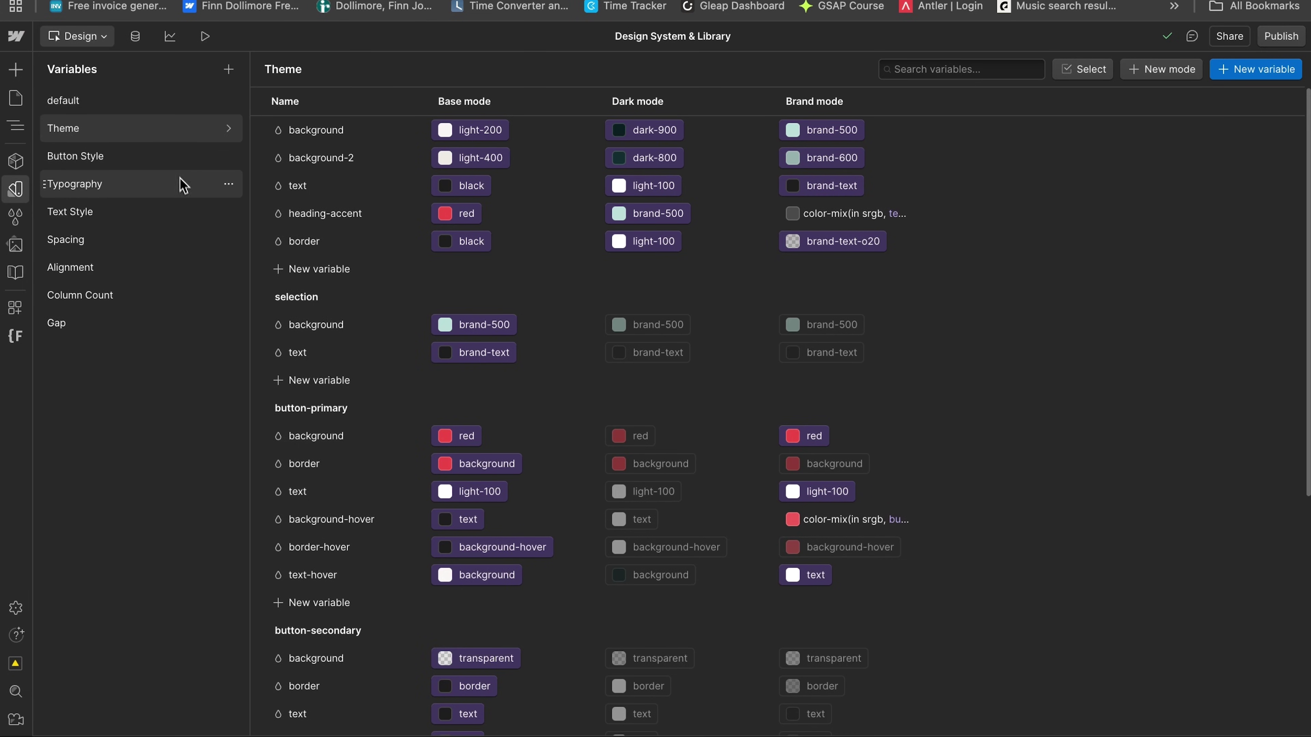
# - Show the Typography variable collection
pyautogui.click(187, 196)
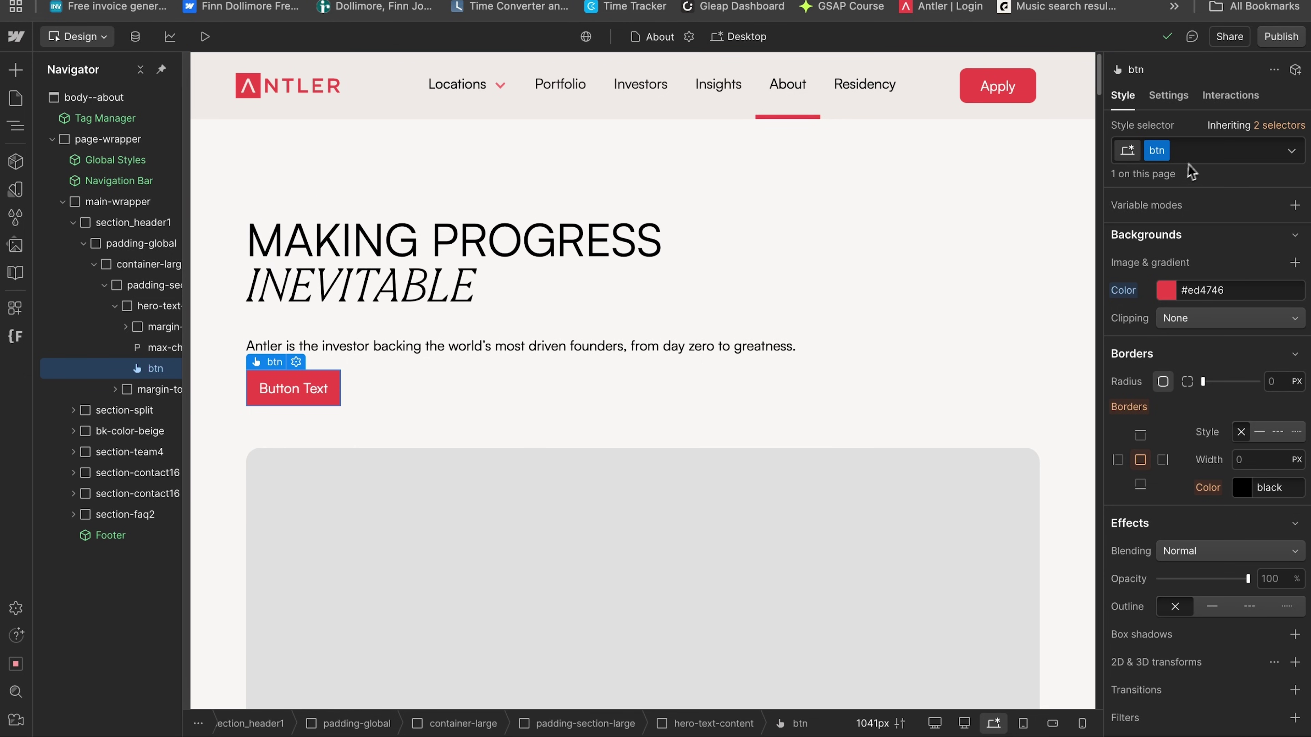
# - Add the is-dark combo class to the btn button and paste in a new background colour
pyautogui.click(1195, 155)
pyautogui.write('is-dark')
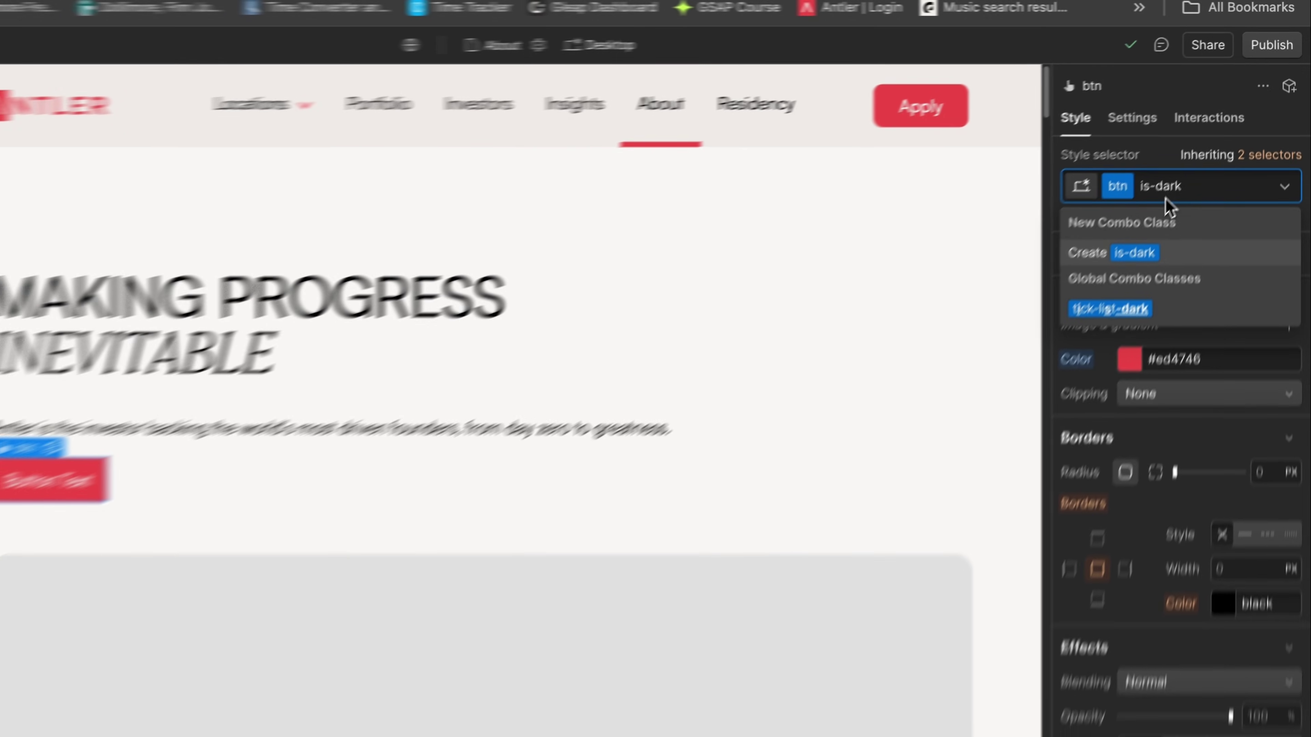
pyautogui.press('Return')
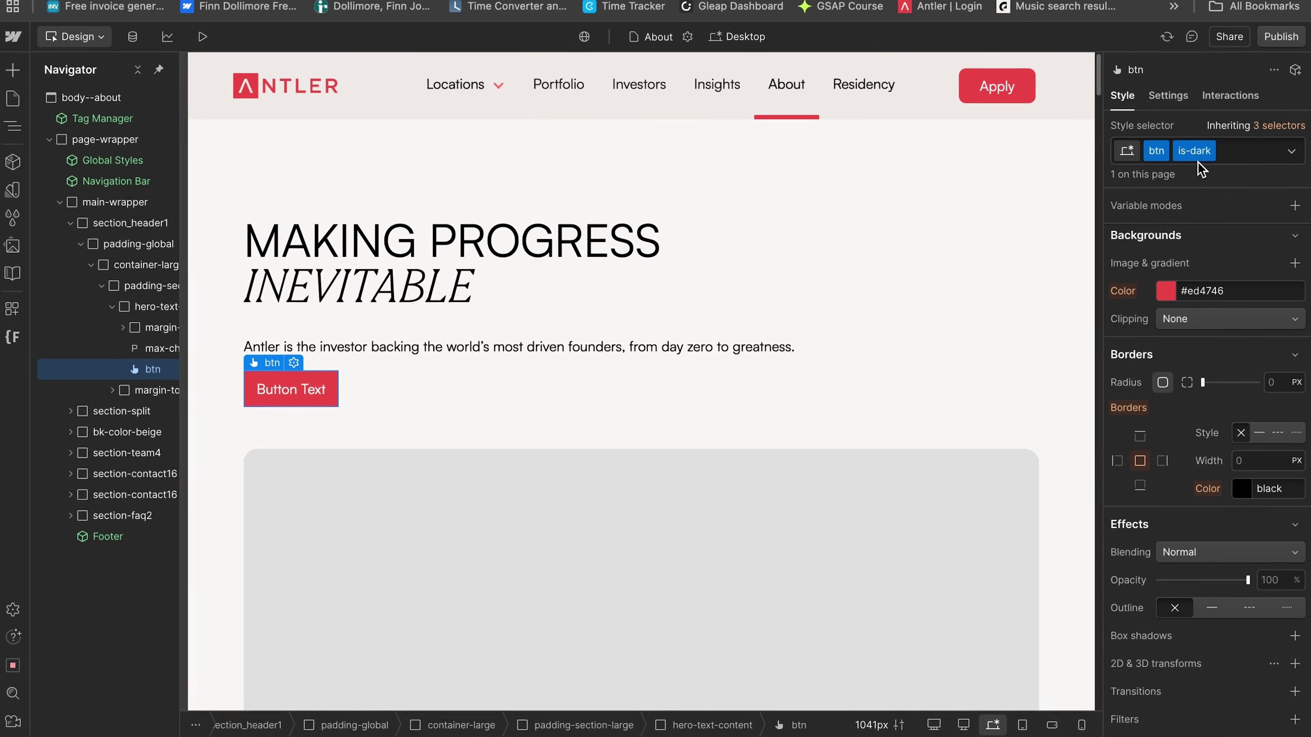
pyautogui.click(1241, 293)
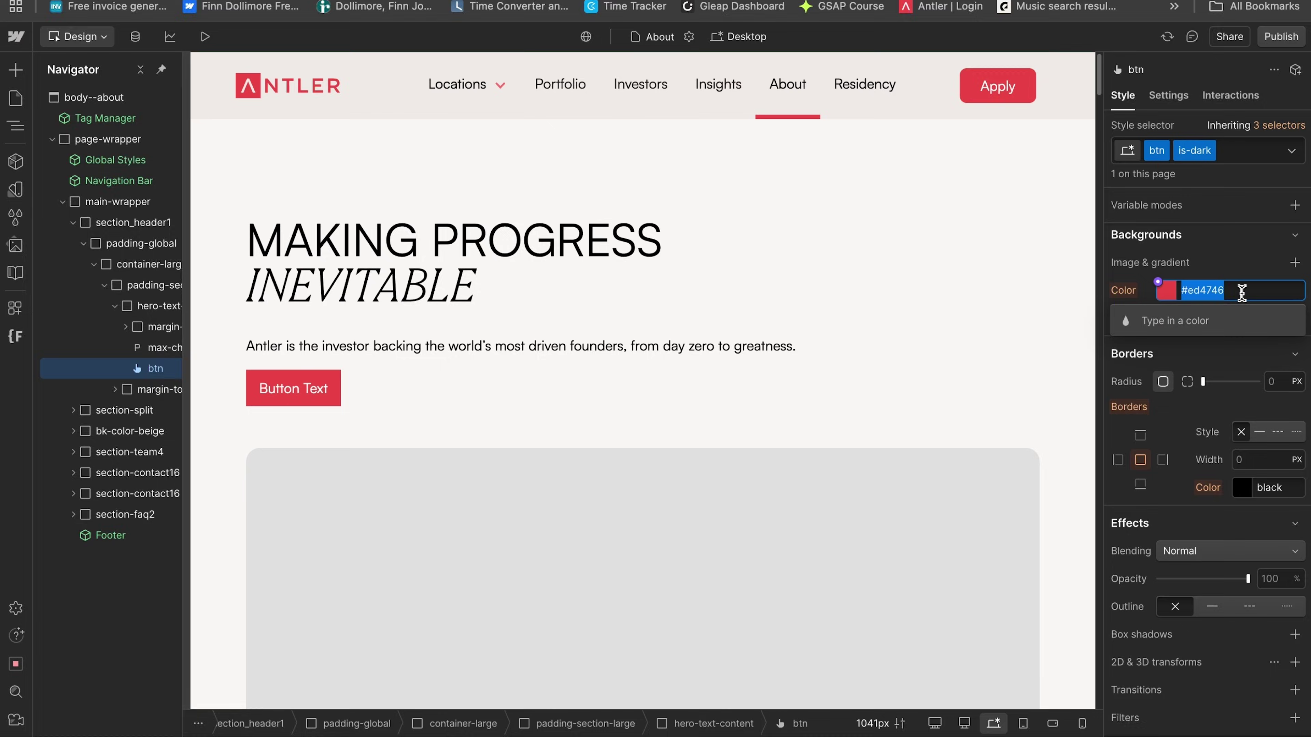
pyautogui.write('#132e31')
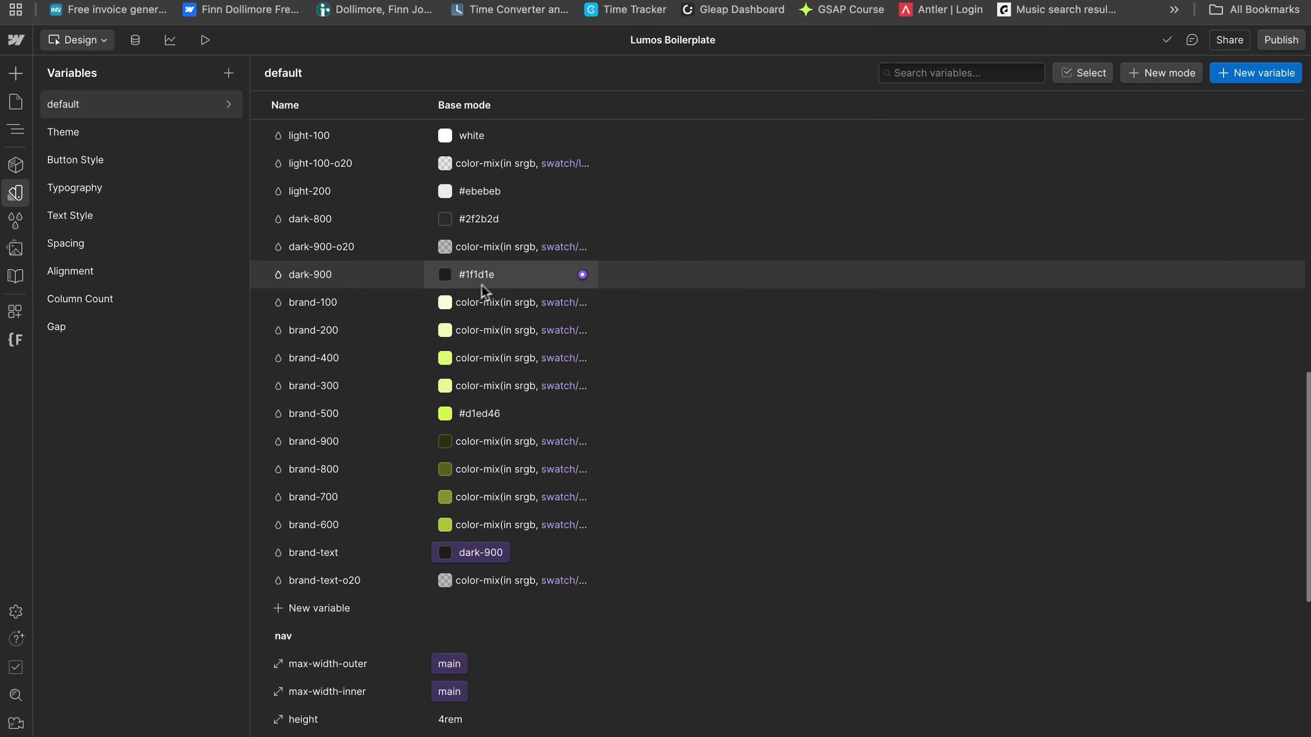
# - Change the dark-900 colour variable value to 132E31
pyautogui.click(527, 280)
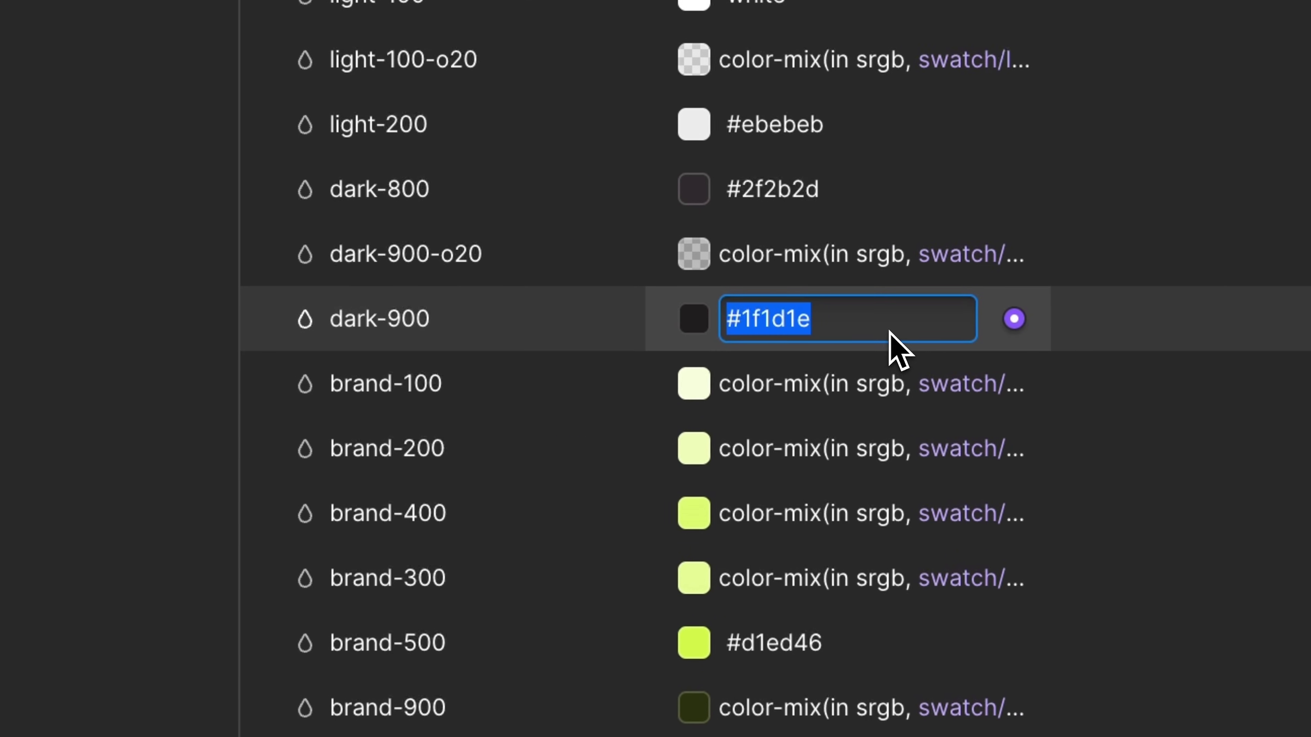
pyautogui.write('132E31')
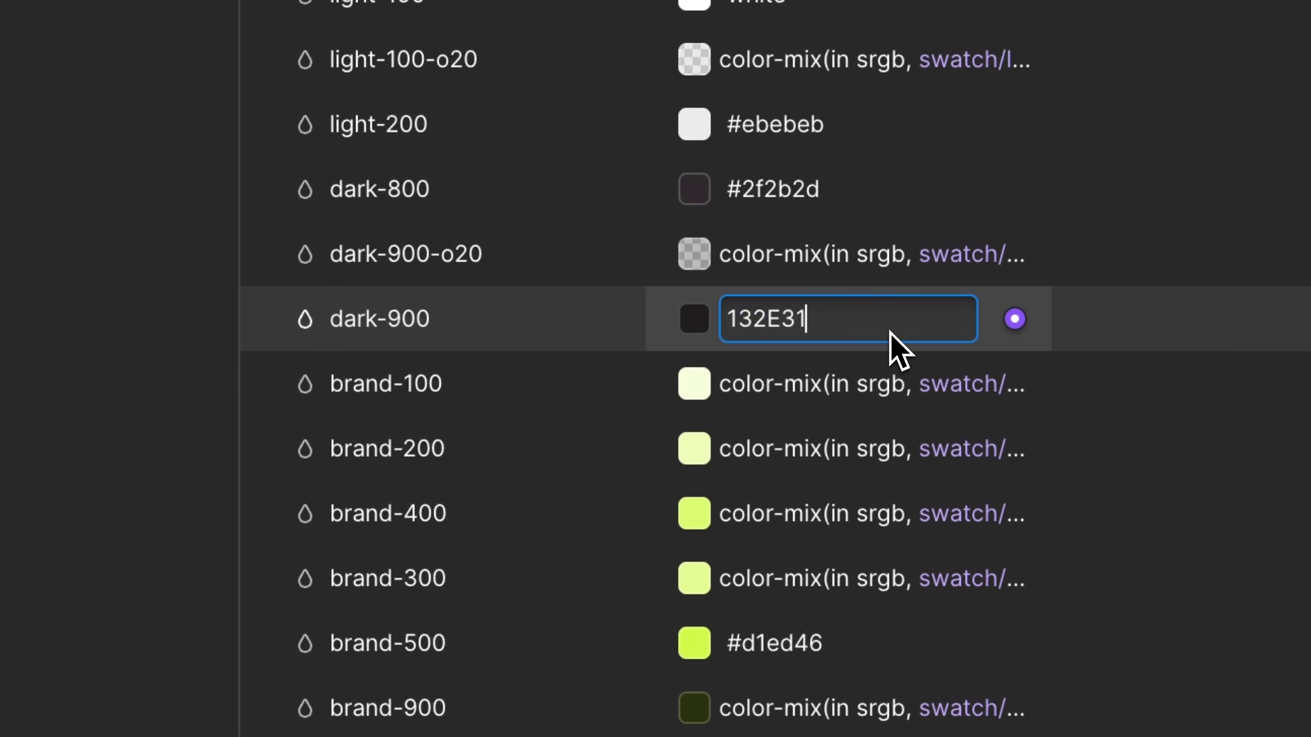
pyautogui.press('Return')
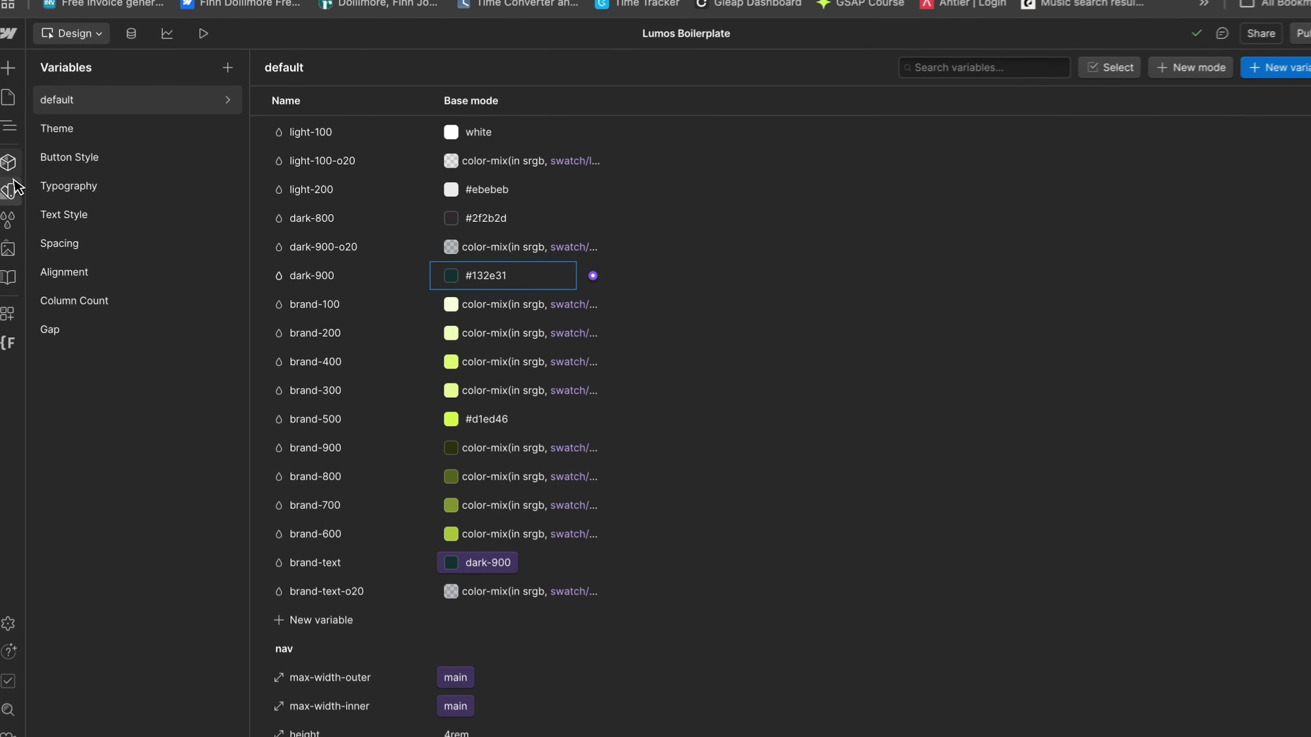
# - Preview the page at full width, then return to the Typography variable collection
pyautogui.hotkey('ctrl', 'shift', 'p')
pyautogui.scroll(20, 213, 359)
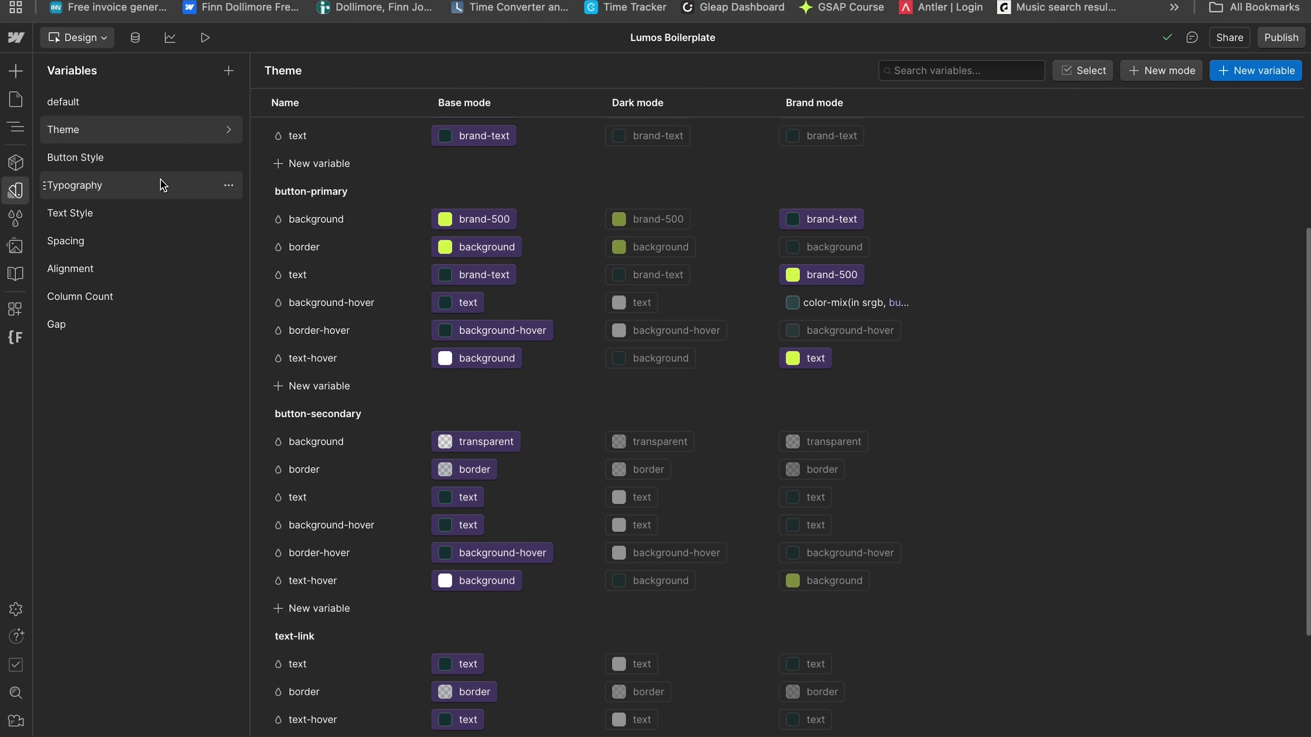
pyautogui.click(165, 187)
pyautogui.click(161, 214)
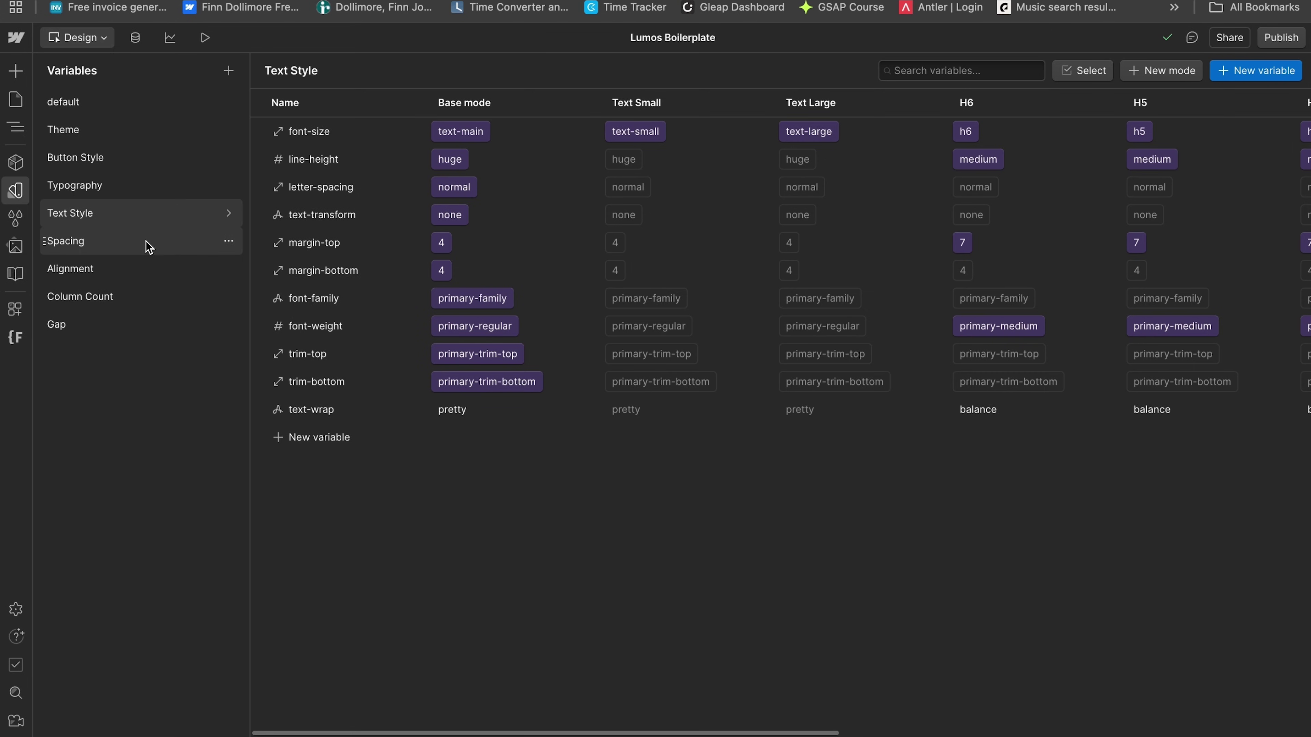
pyautogui.click(148, 243)
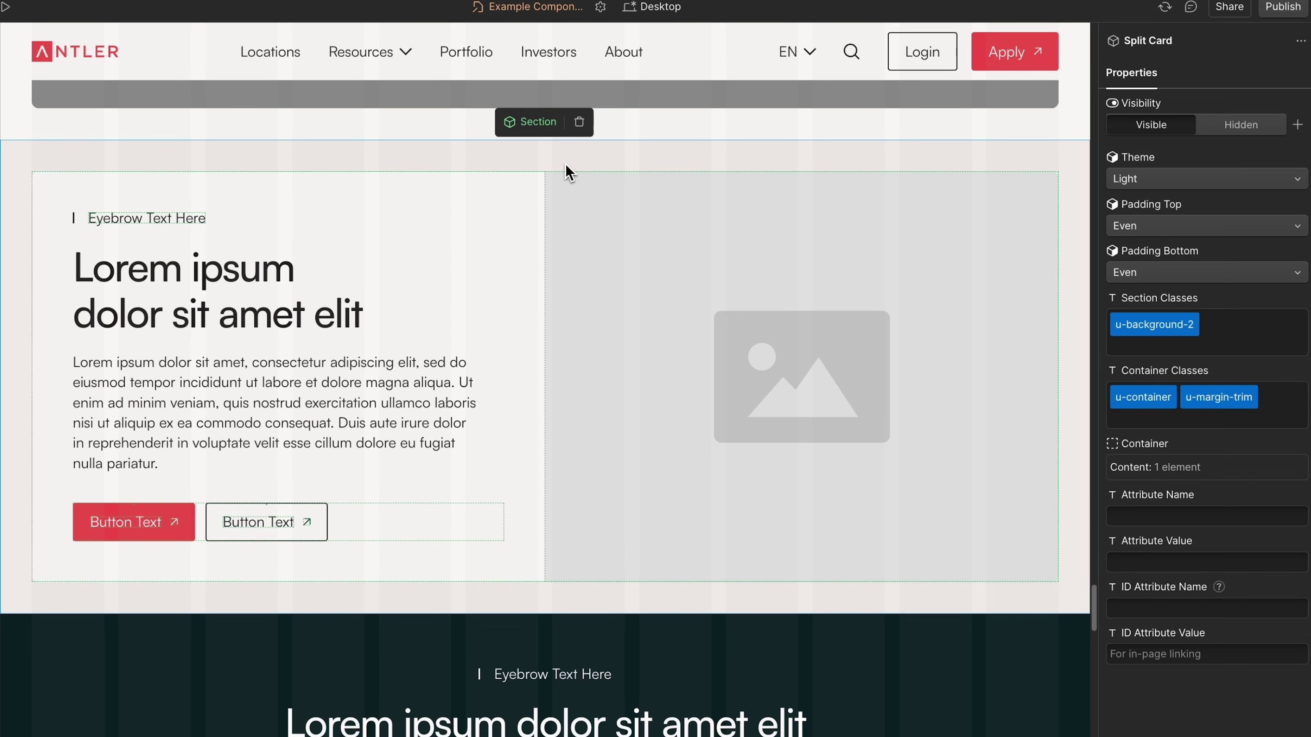
pyautogui.click(1164, 179)
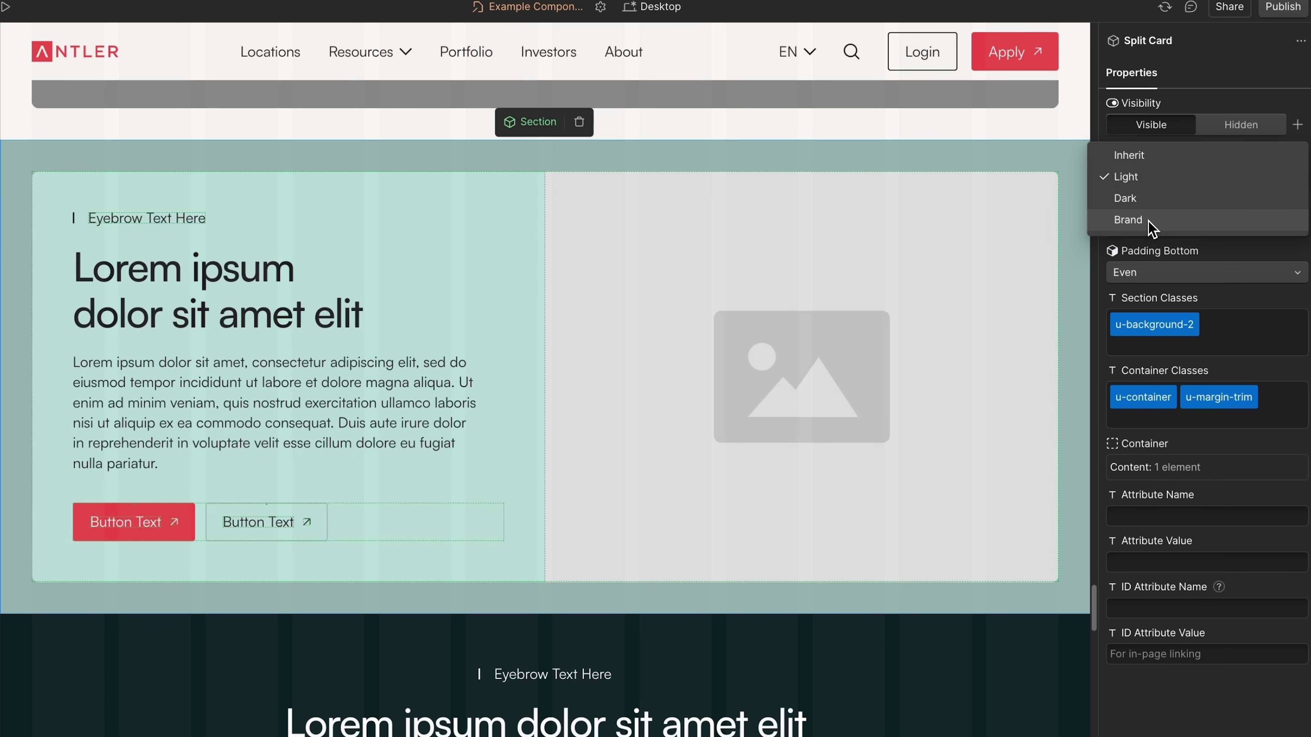
# - Set the Split Card theme to Brand and hide its eyebrow text and secondary button
pyautogui.click(1149, 227)
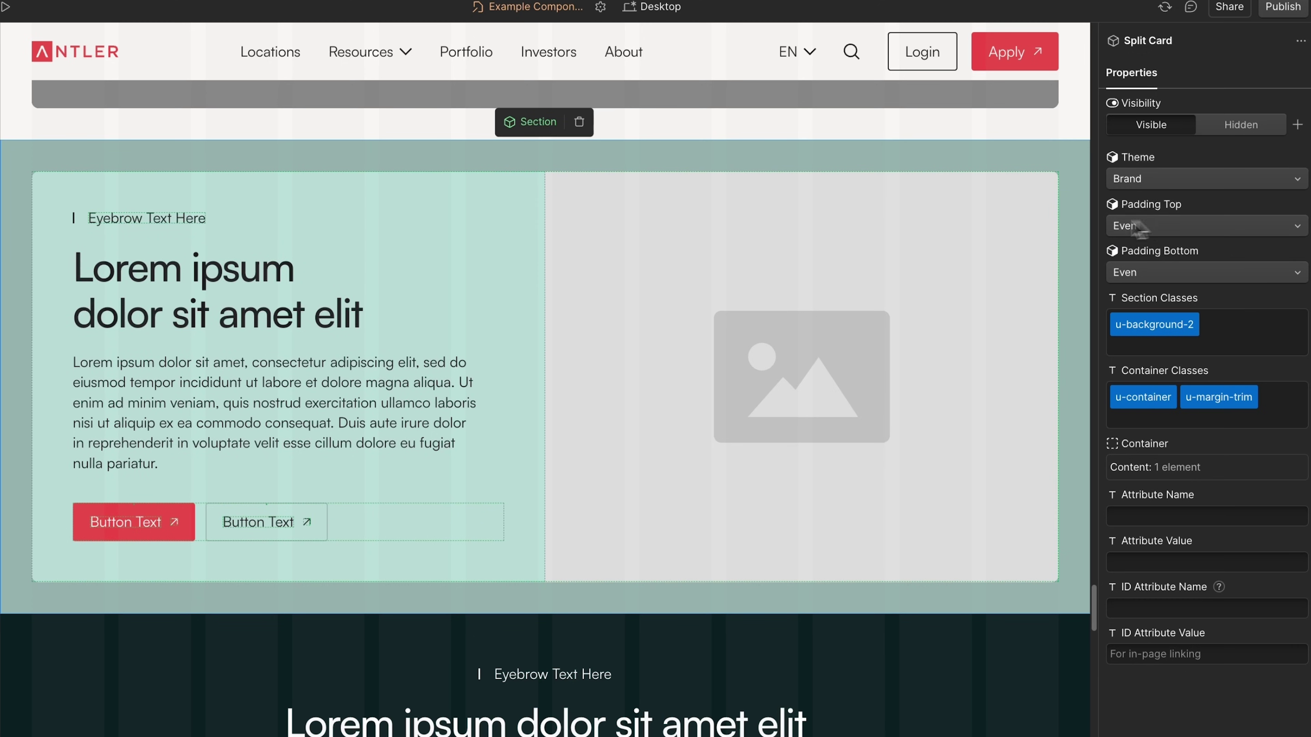
pyautogui.click(209, 221)
pyautogui.click(1241, 125)
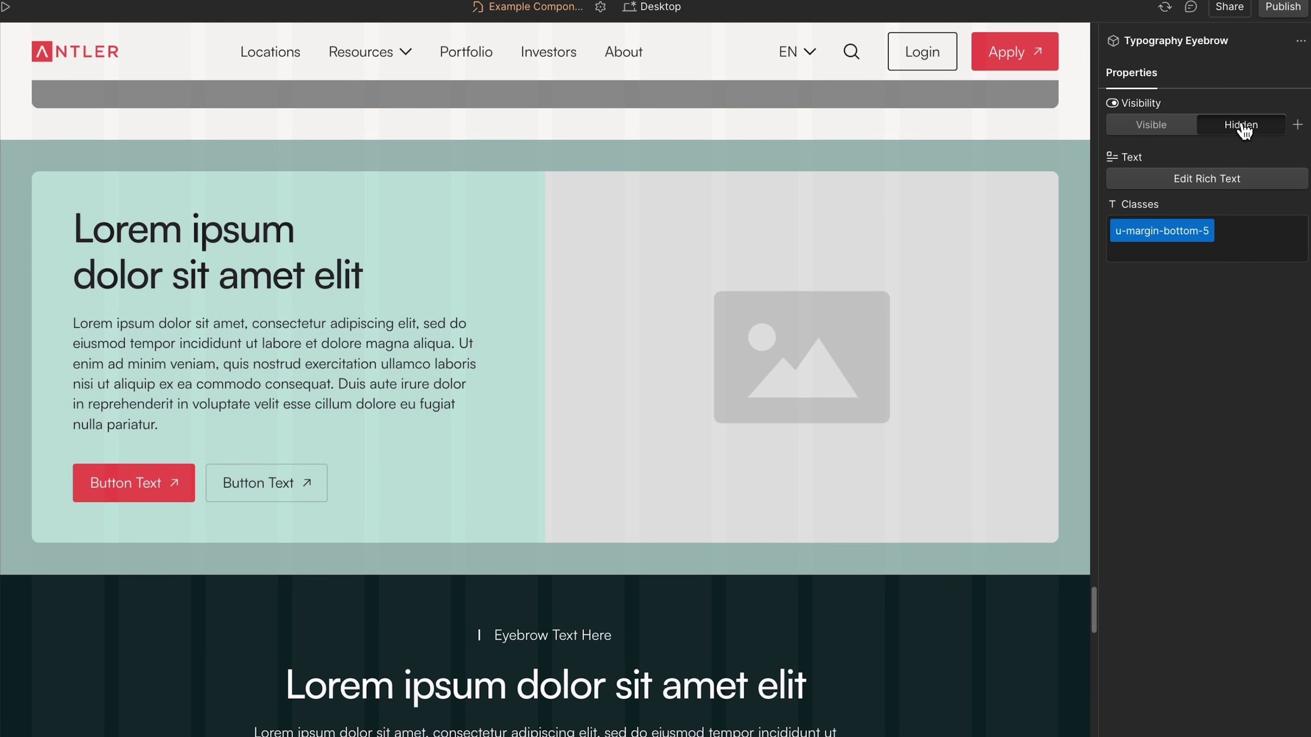
pyautogui.click(244, 489)
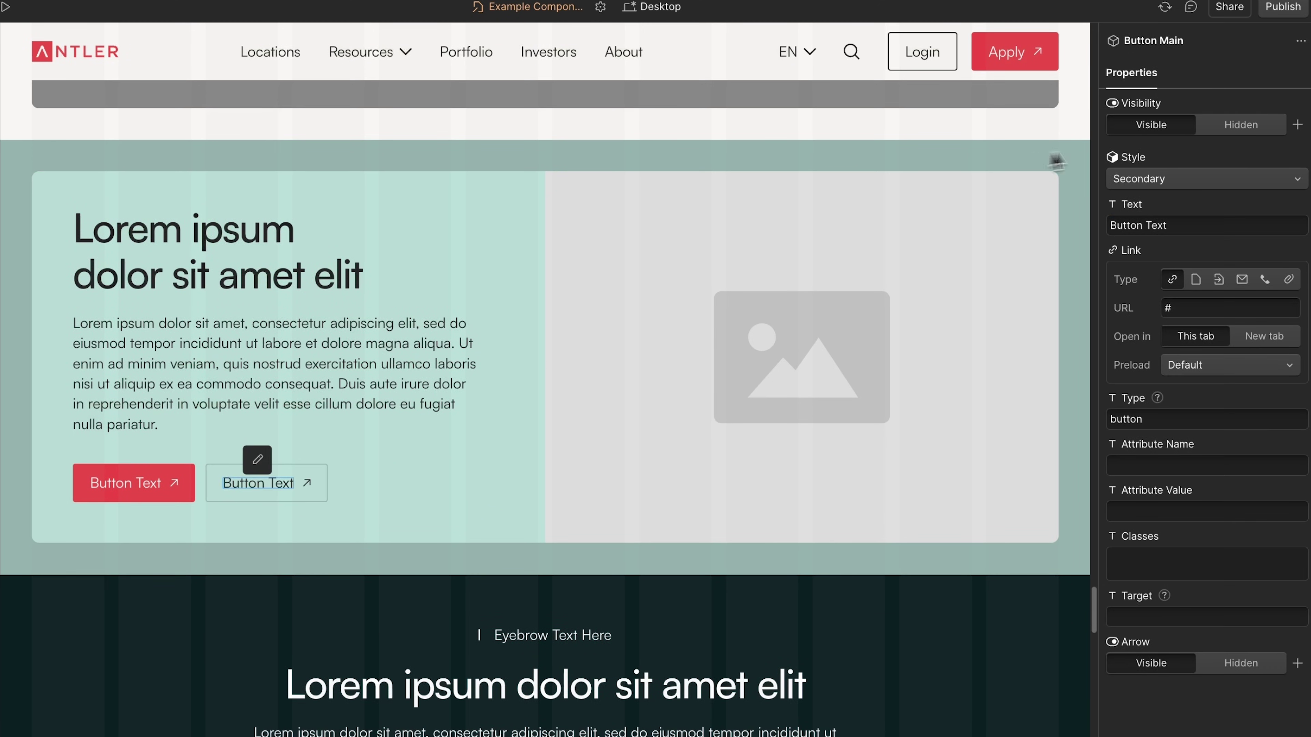
pyautogui.click(1240, 124)
# - Replace the card's placeholder image with the founder photo
pyautogui.click(929, 324)
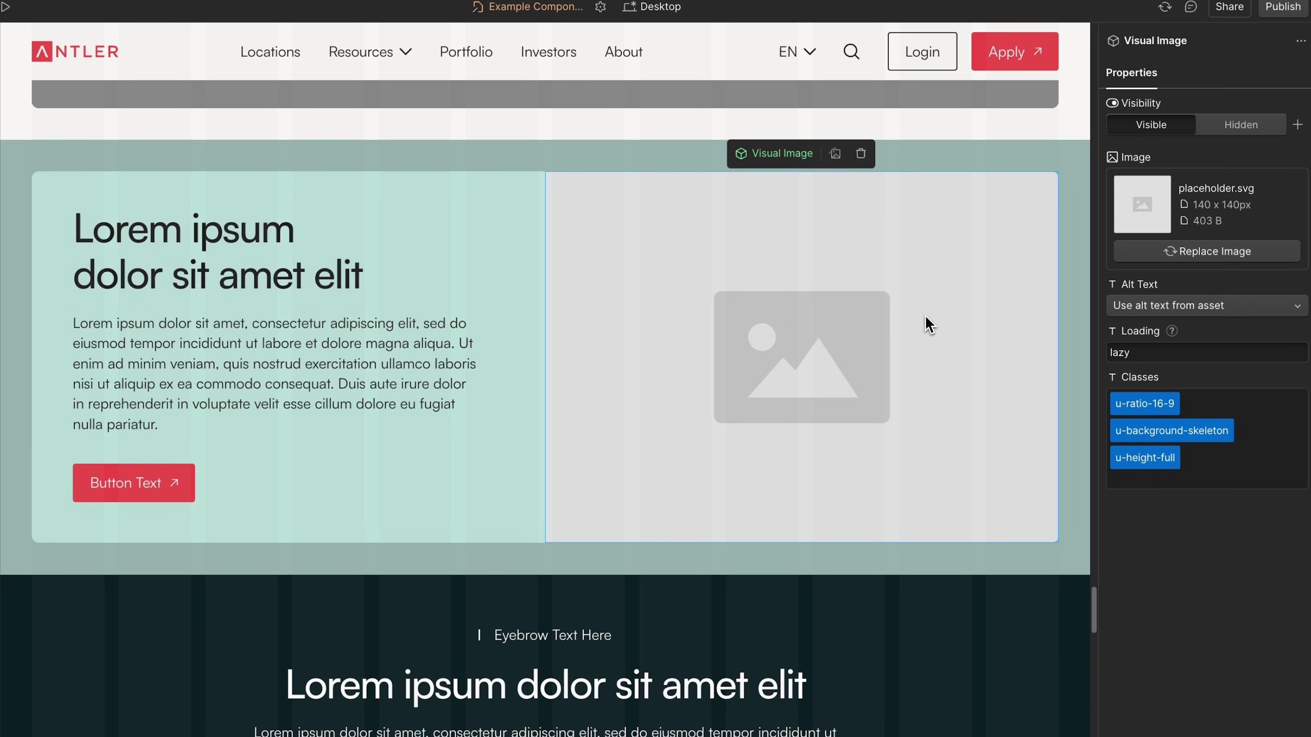
pyautogui.click(835, 154)
pyautogui.click(36, 434)
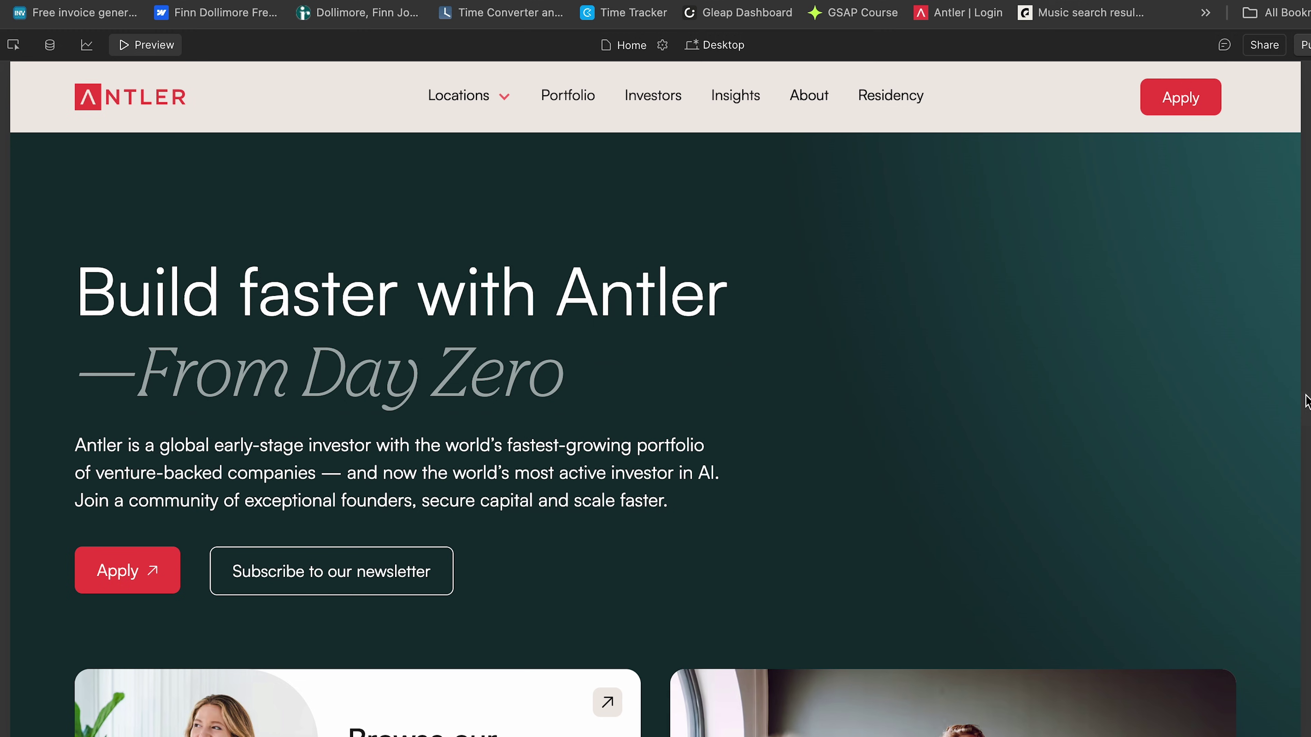
# - Narrow and widen the canvas, scrolling down to watch the Founders grid reflow
pyautogui.moveTo(1306, 400); pyautogui.dragTo(1128, 405)
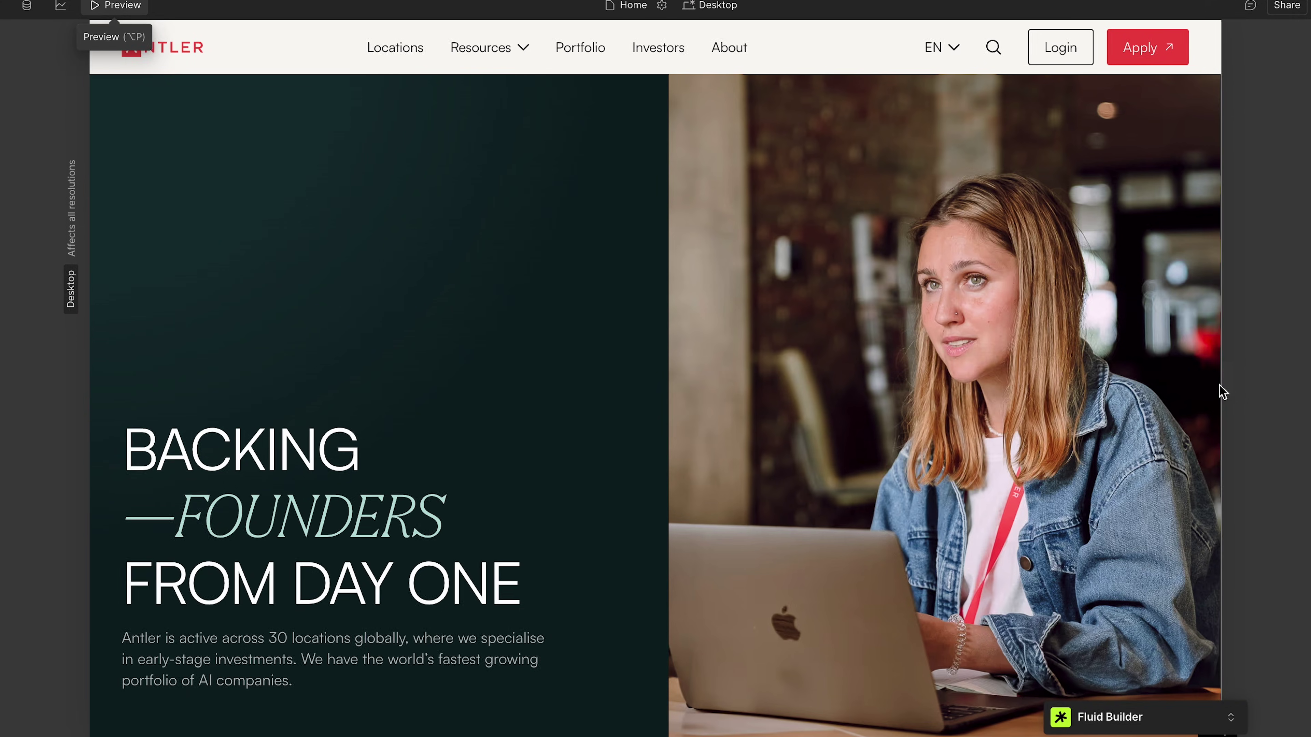
pyautogui.moveTo(1217, 386); pyautogui.dragTo(1249, 387)
pyautogui.scroll(-10, 1192, 386)
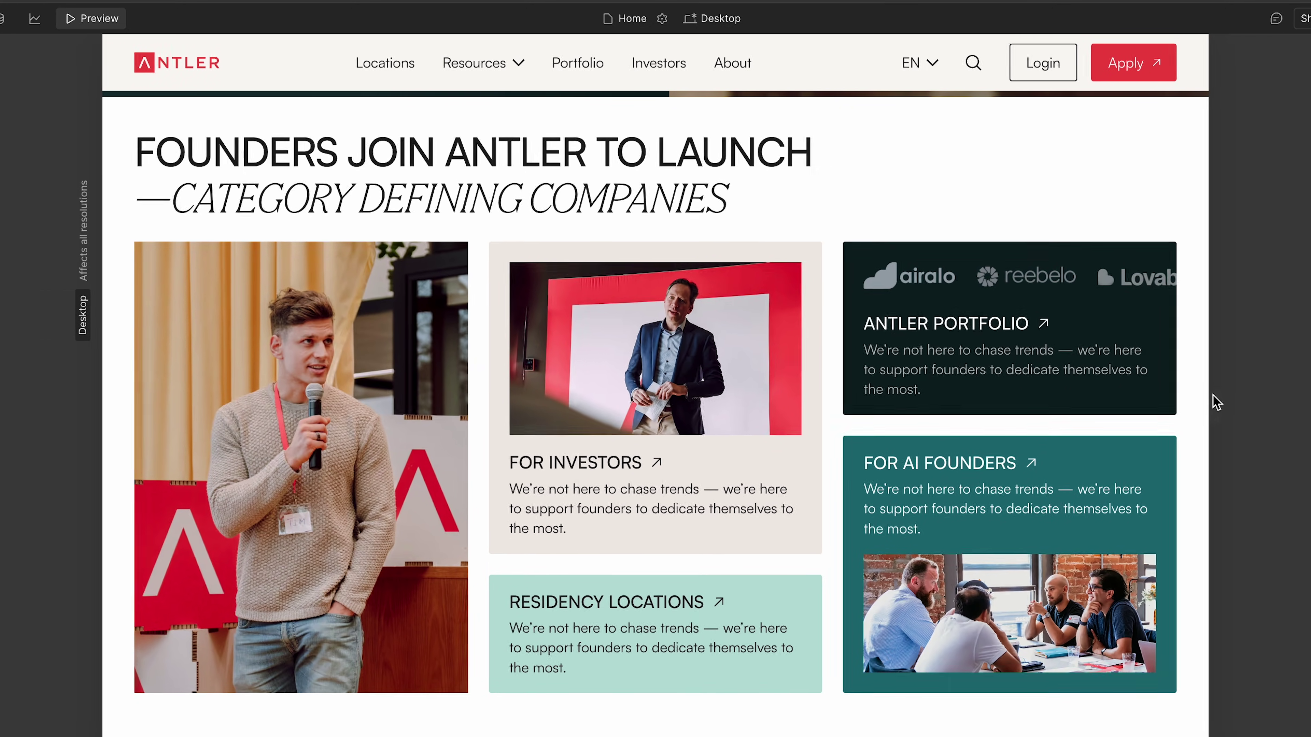
pyautogui.moveTo(1215, 402); pyautogui.dragTo(1151, 400)
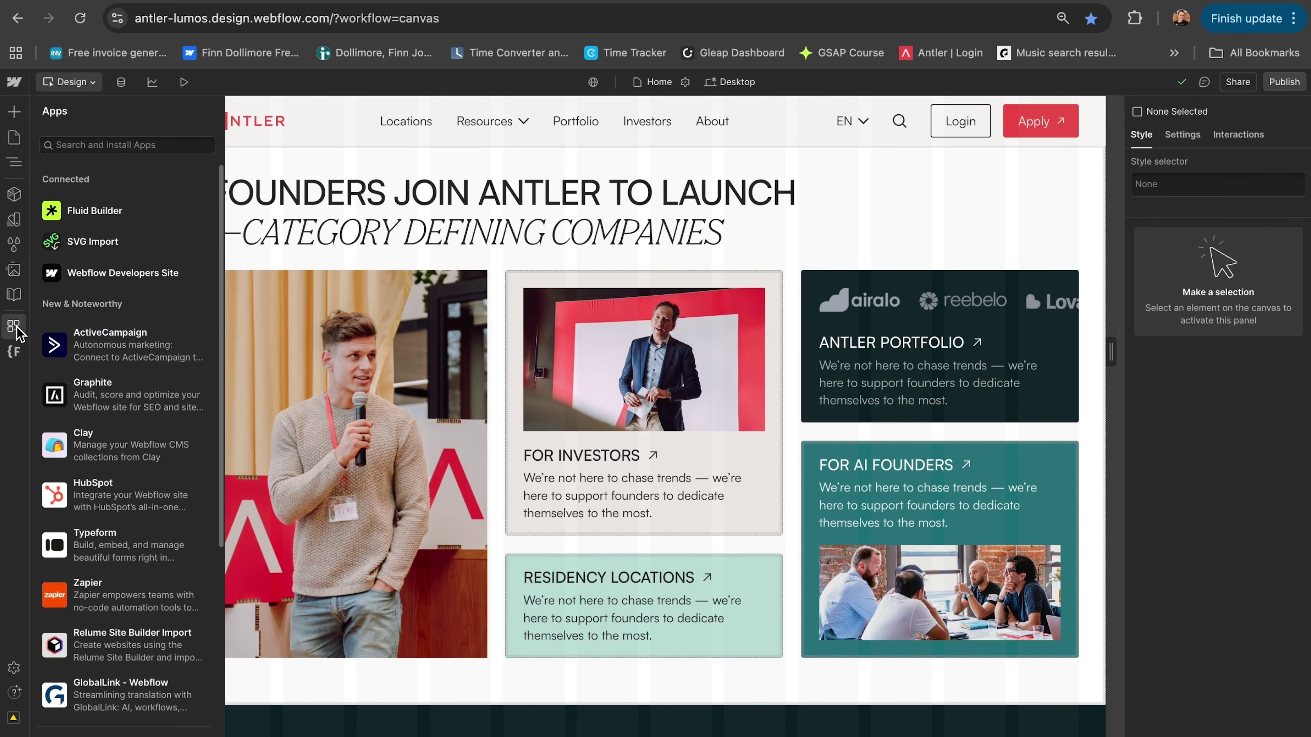
# - In Fluid Builder, set the H2 font size minimum to 1.75 rem, then resize the canvas to check
pyautogui.click(193, 214)
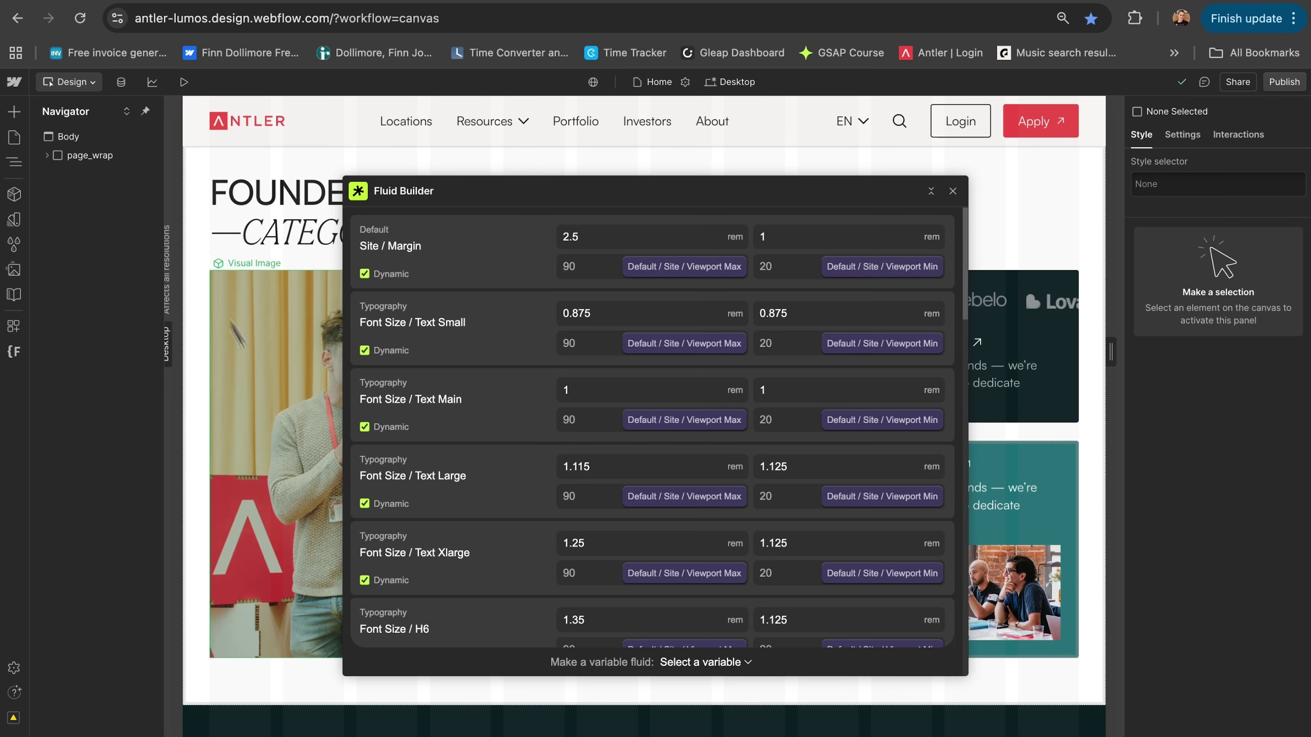
pyautogui.scroll(-6, 594, 513)
pyautogui.scroll(-5, 595, 512)
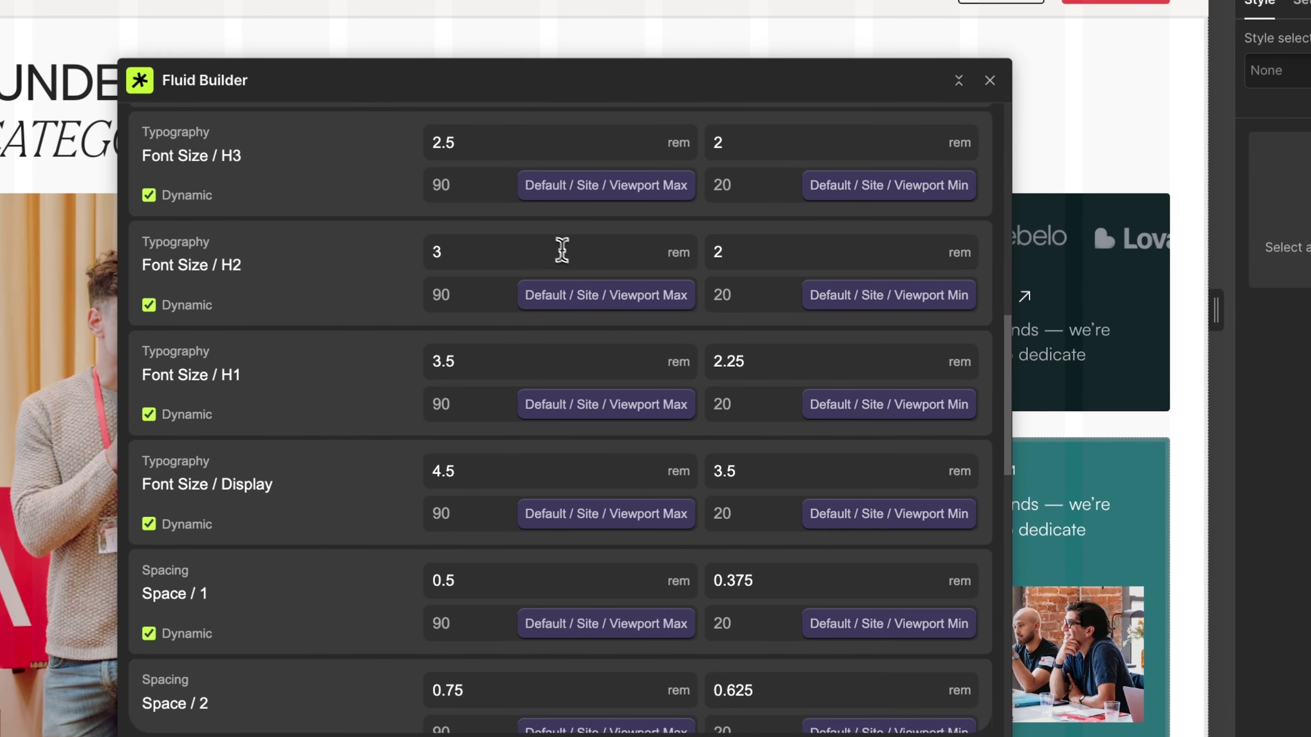
pyautogui.click(586, 267)
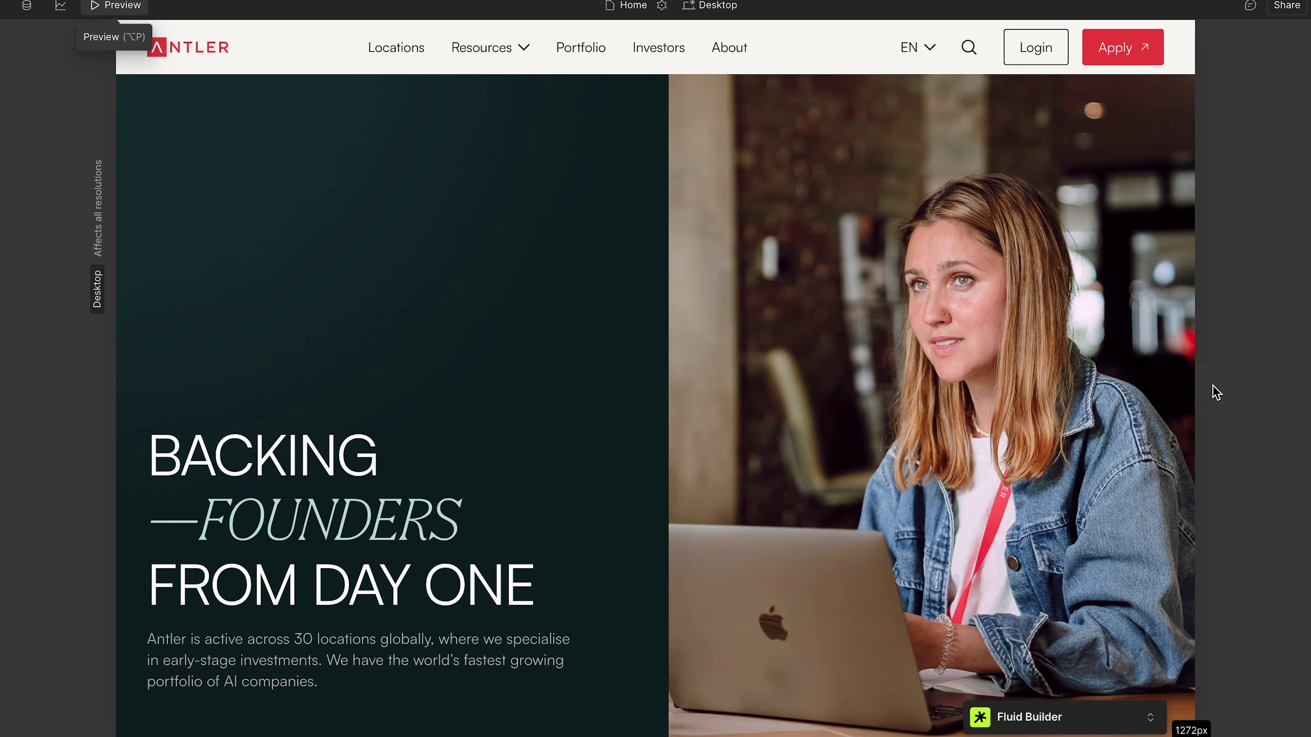
pyautogui.moveTo(1215, 392); pyautogui.dragTo(1188, 382)
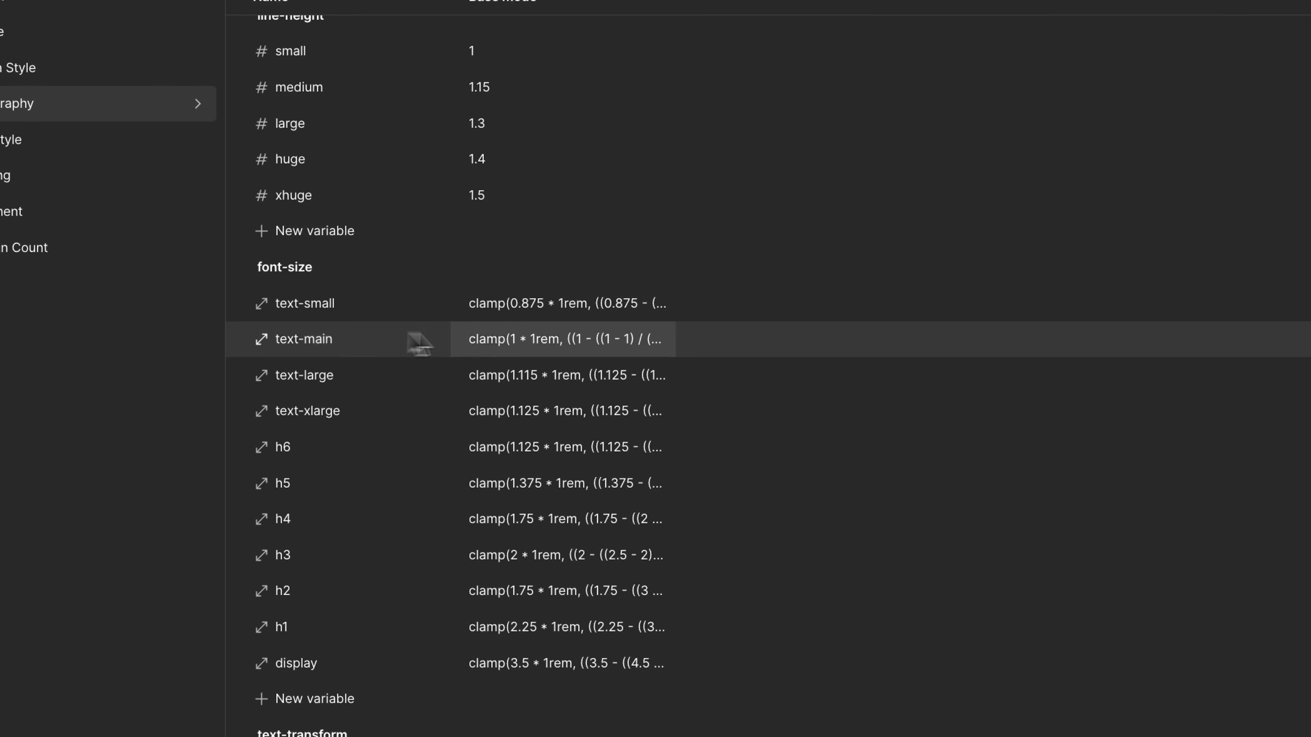
pyautogui.click(565, 347)
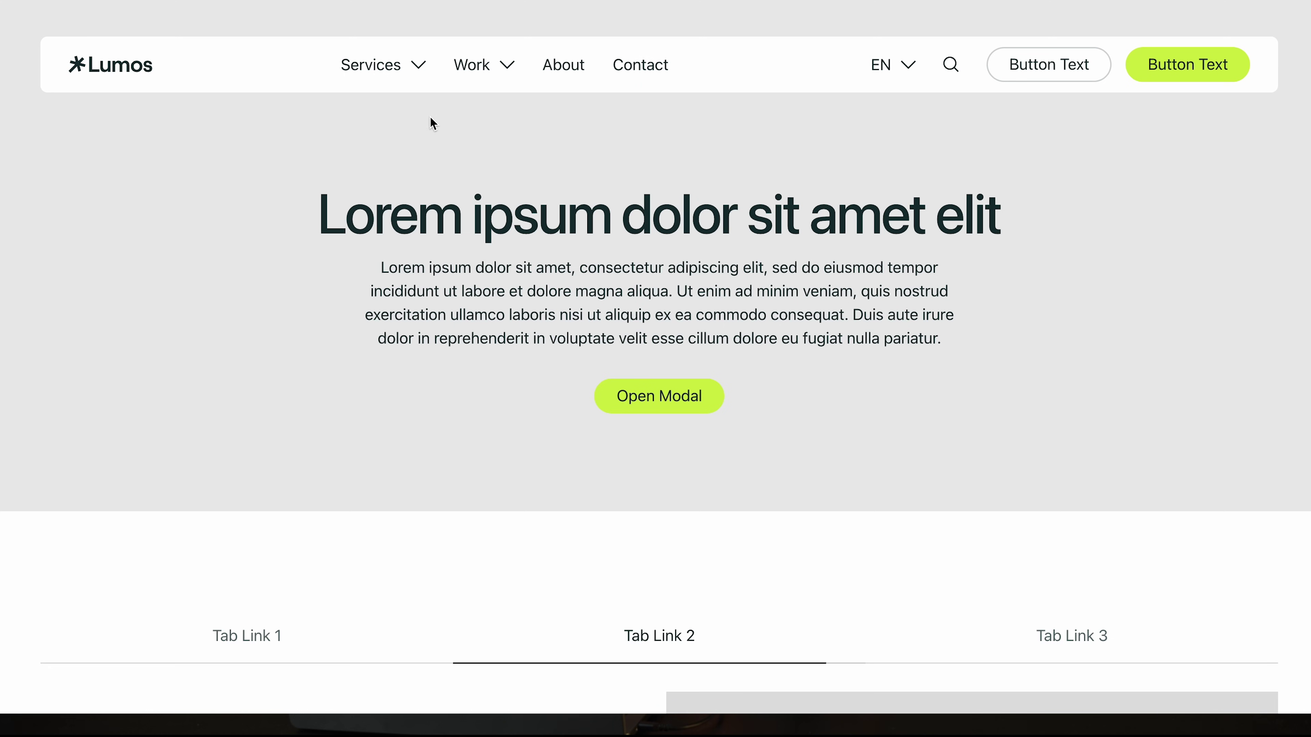
pyautogui.moveTo(401, 53)
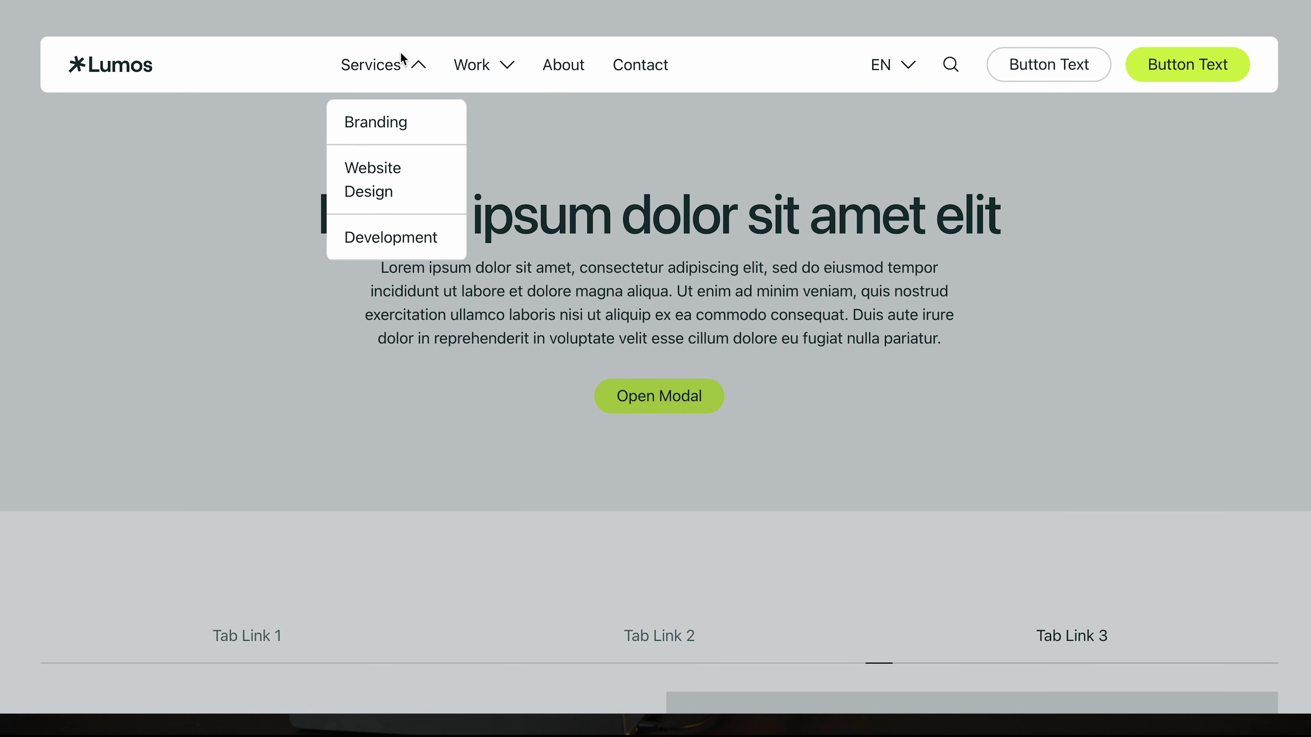
pyautogui.moveTo(523, 76)
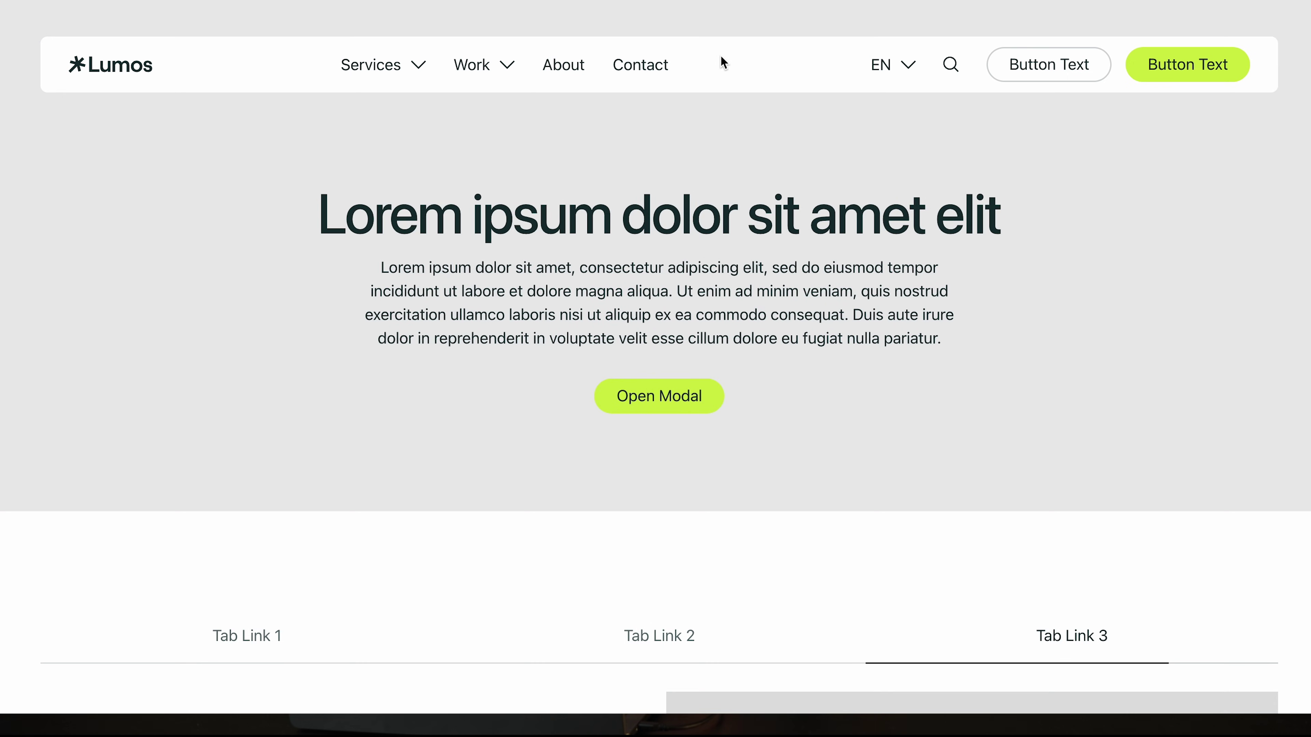
pyautogui.press('super+plus')
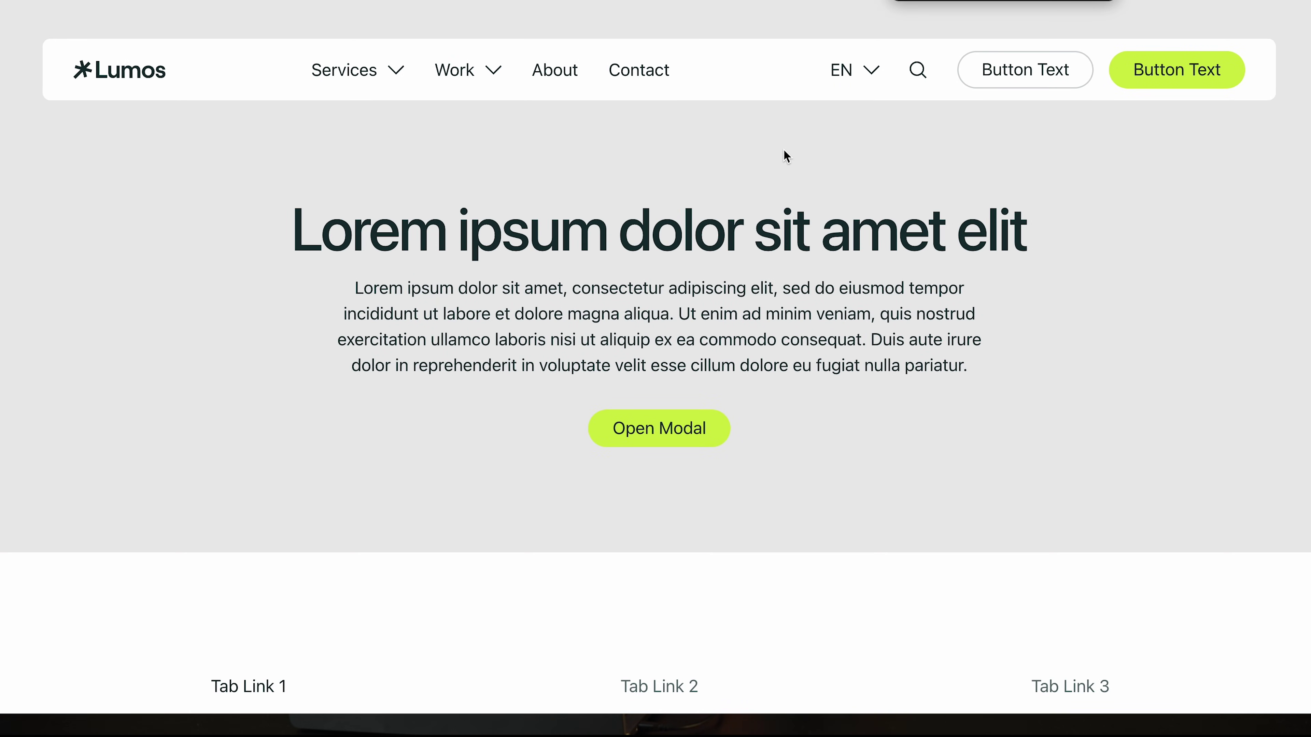
pyautogui.press('super+plus')
pyautogui.press('super+plus')
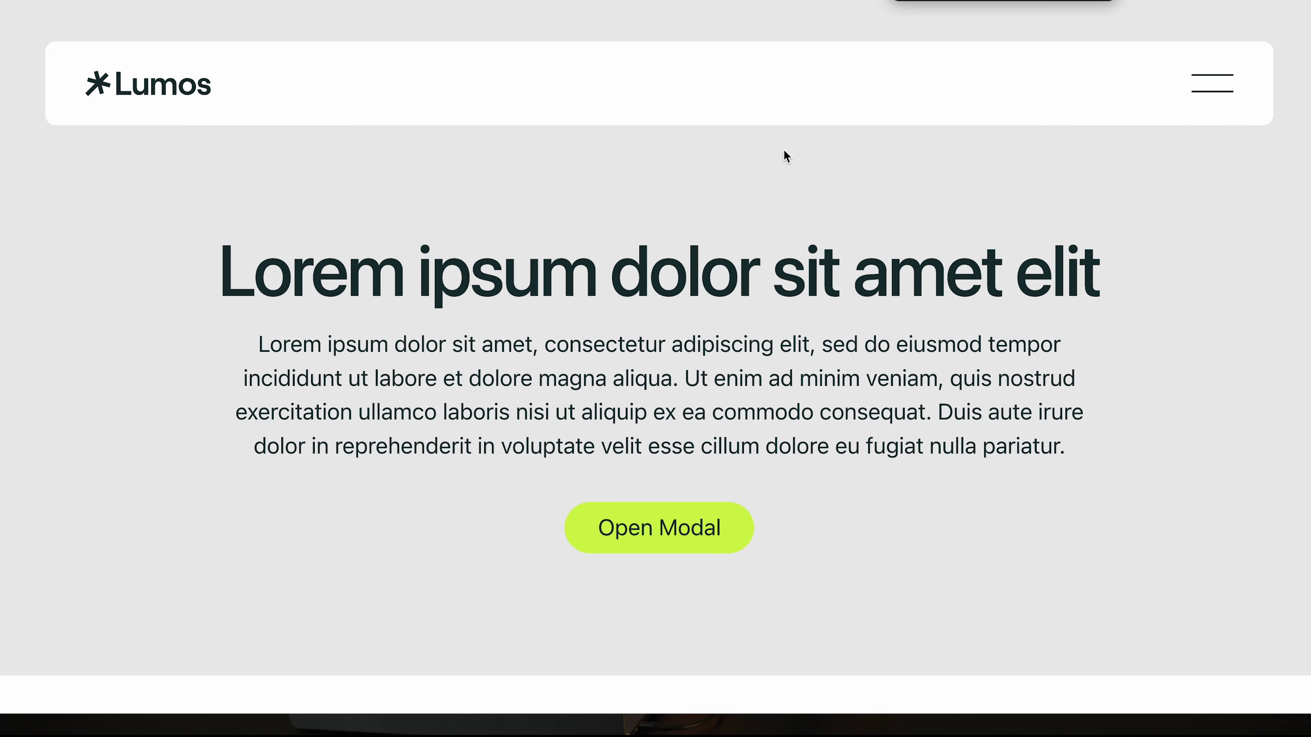
pyautogui.click(1204, 91)
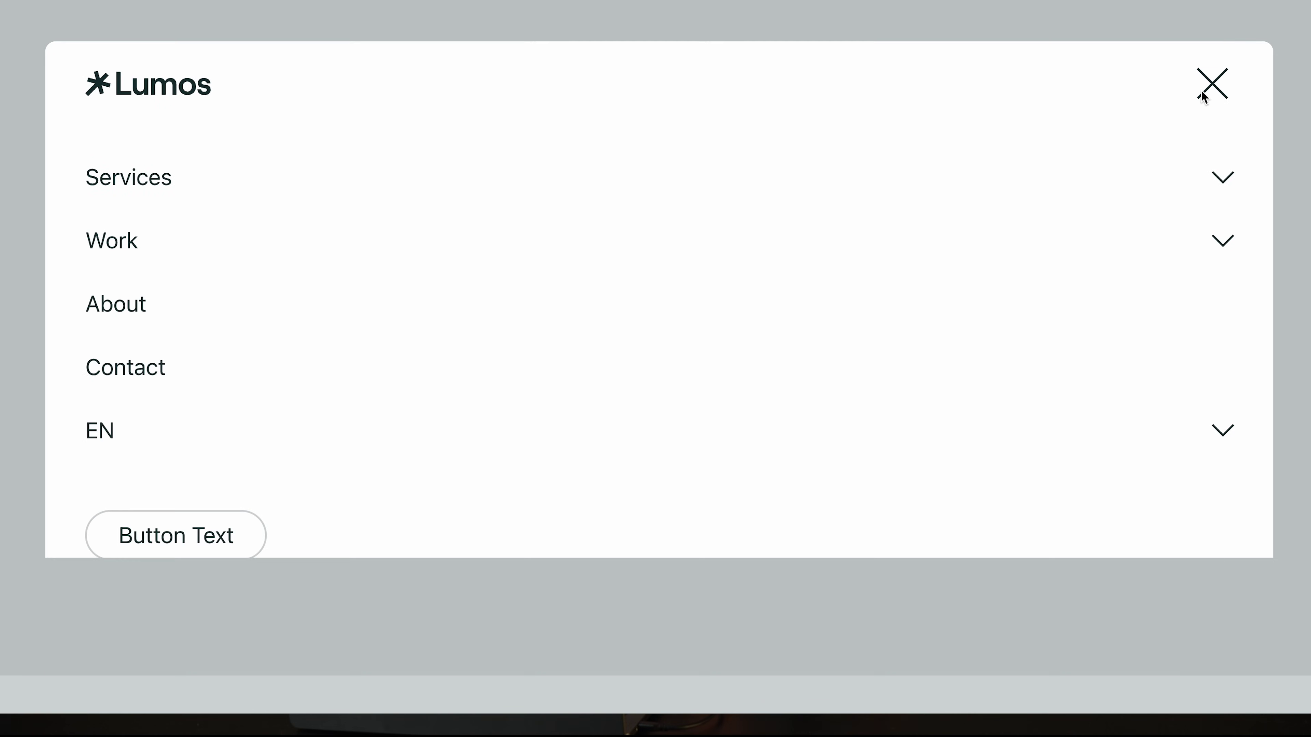
pyautogui.click(1218, 88)
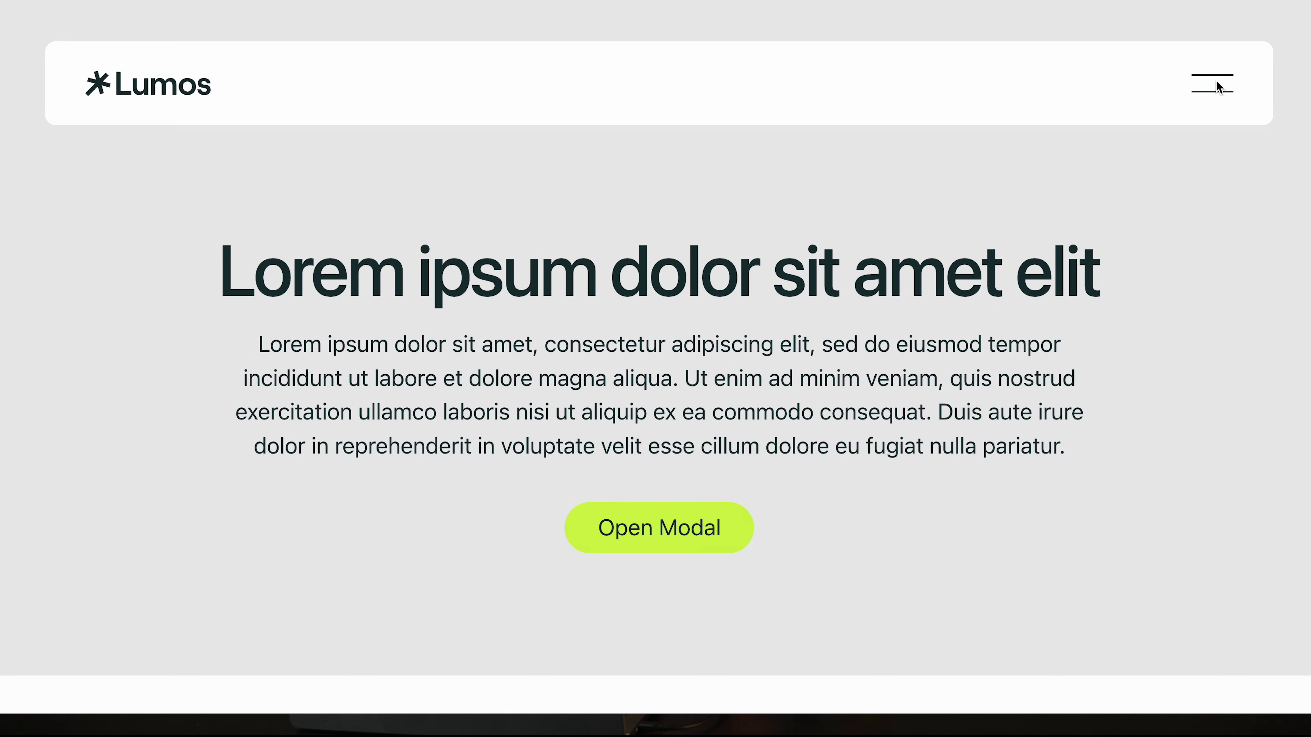
pyautogui.press('super+minus')
pyautogui.click(401, 58)
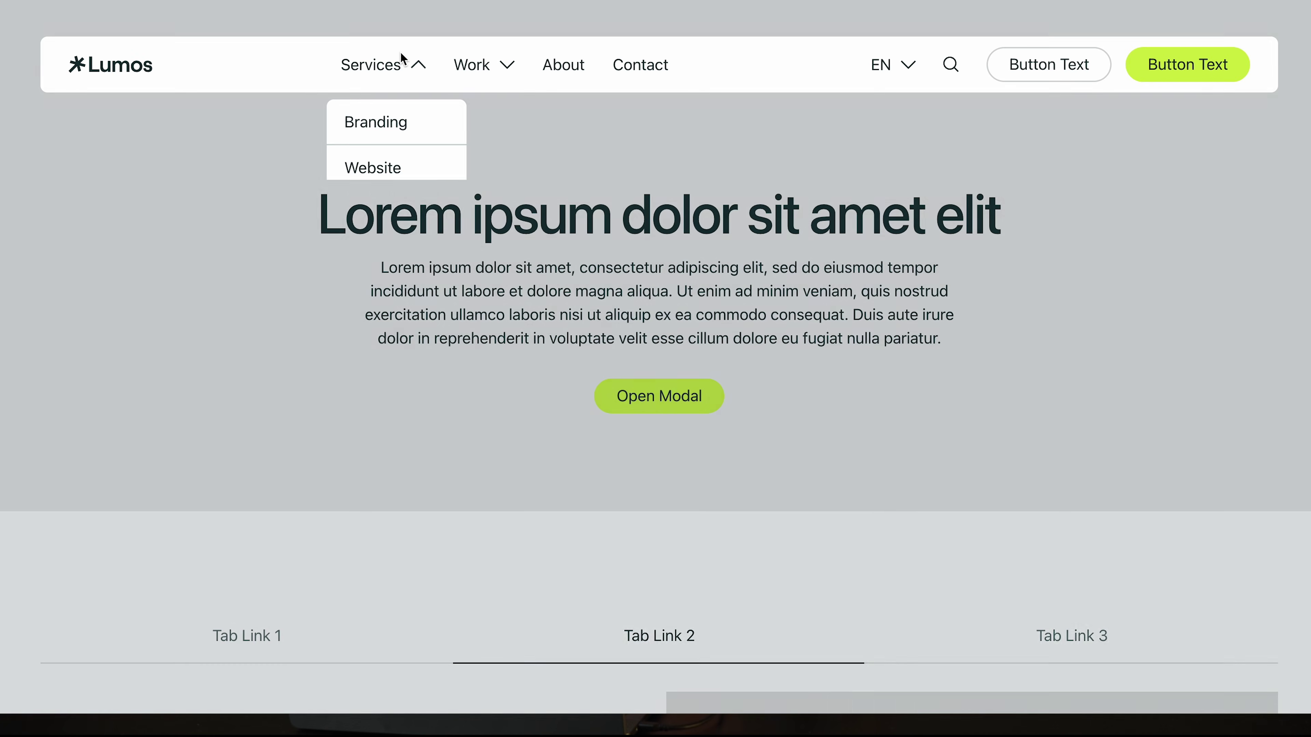
pyautogui.click(462, 62)
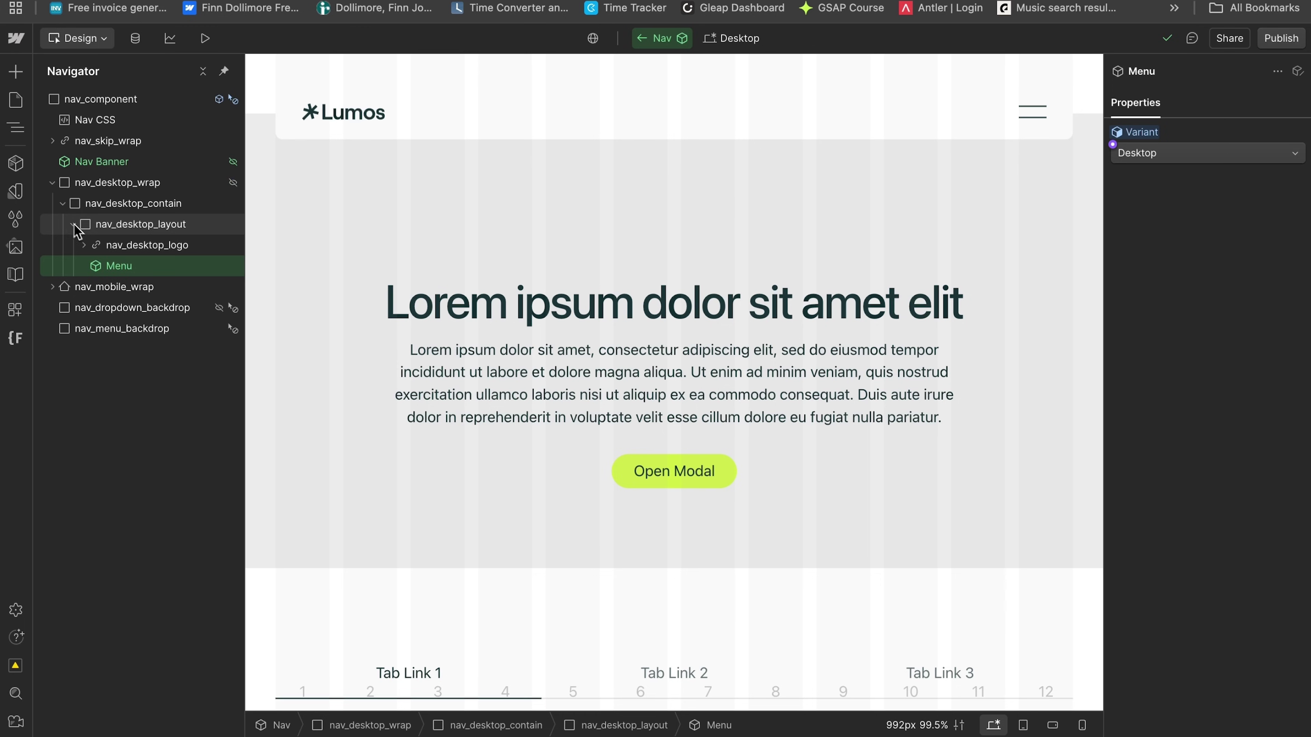
# - Select the nav_desktop_logo link in the Navigator and expand nav_links_wrap to show its items
pyautogui.click(200, 257)
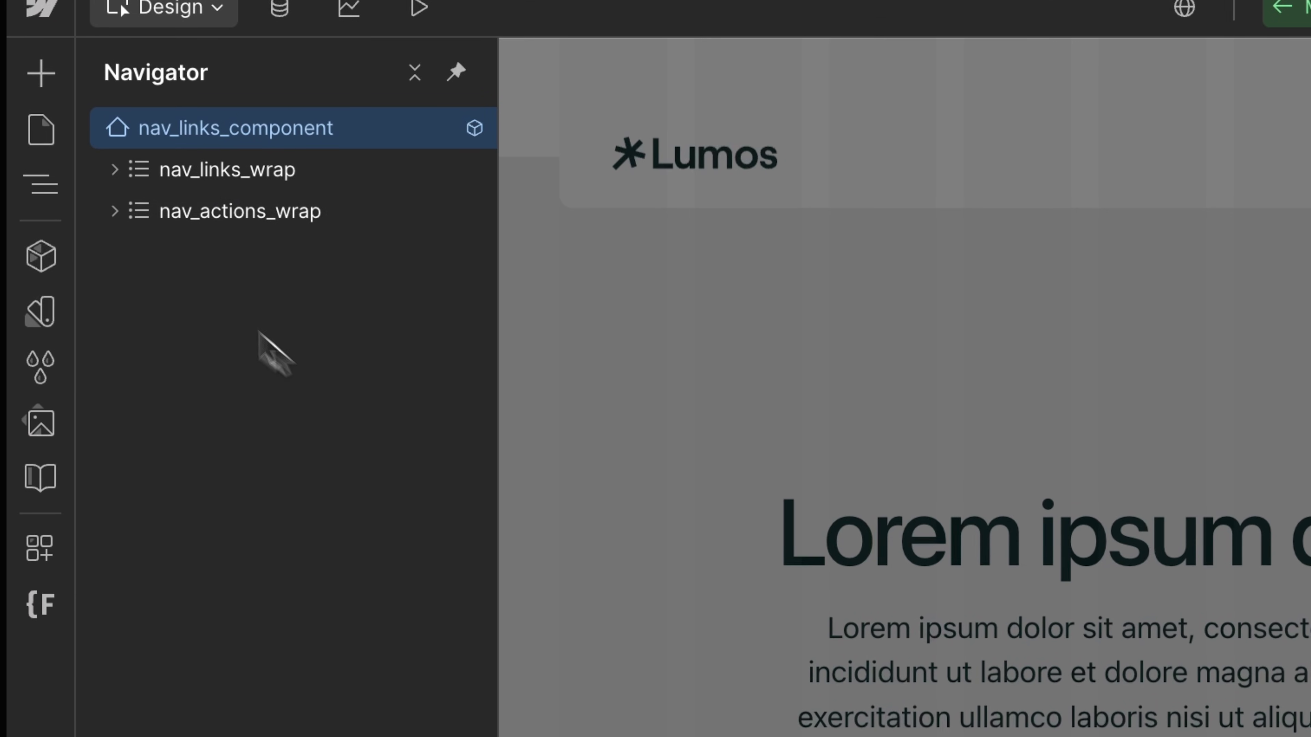
pyautogui.click(114, 169)
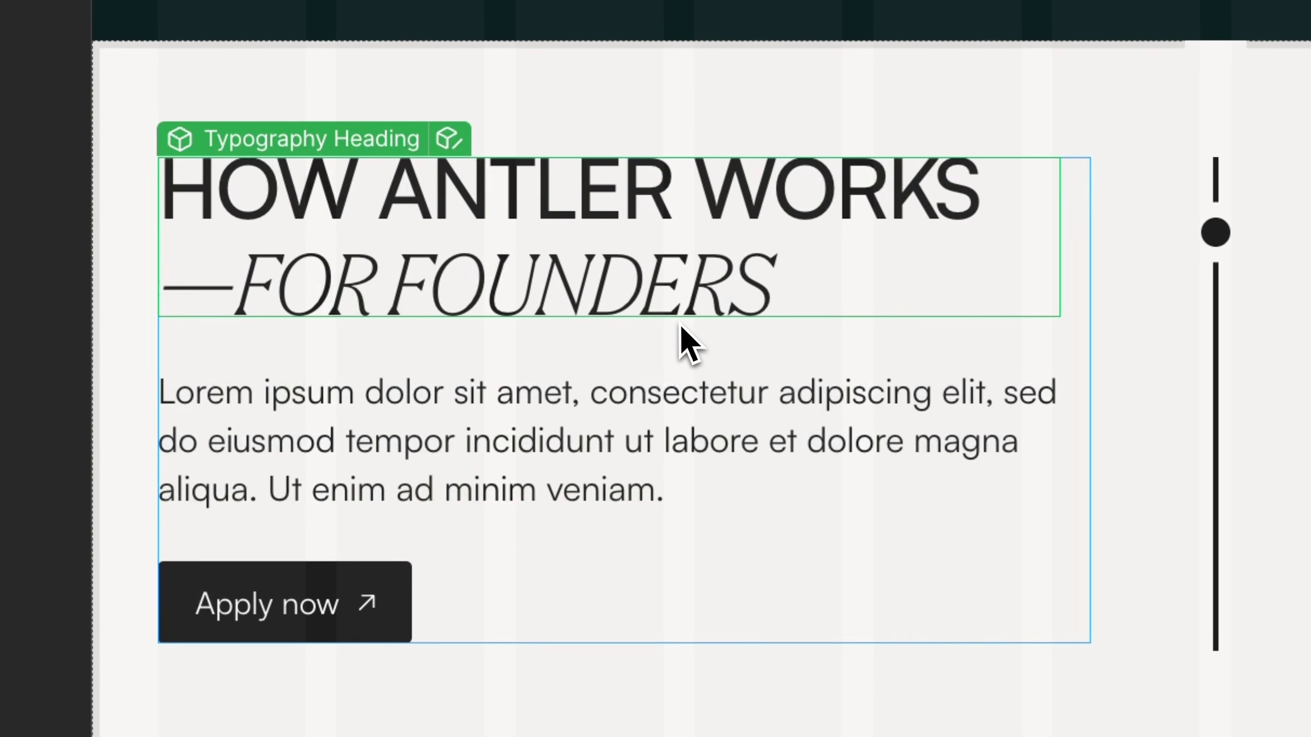
pyautogui.click(681, 323)
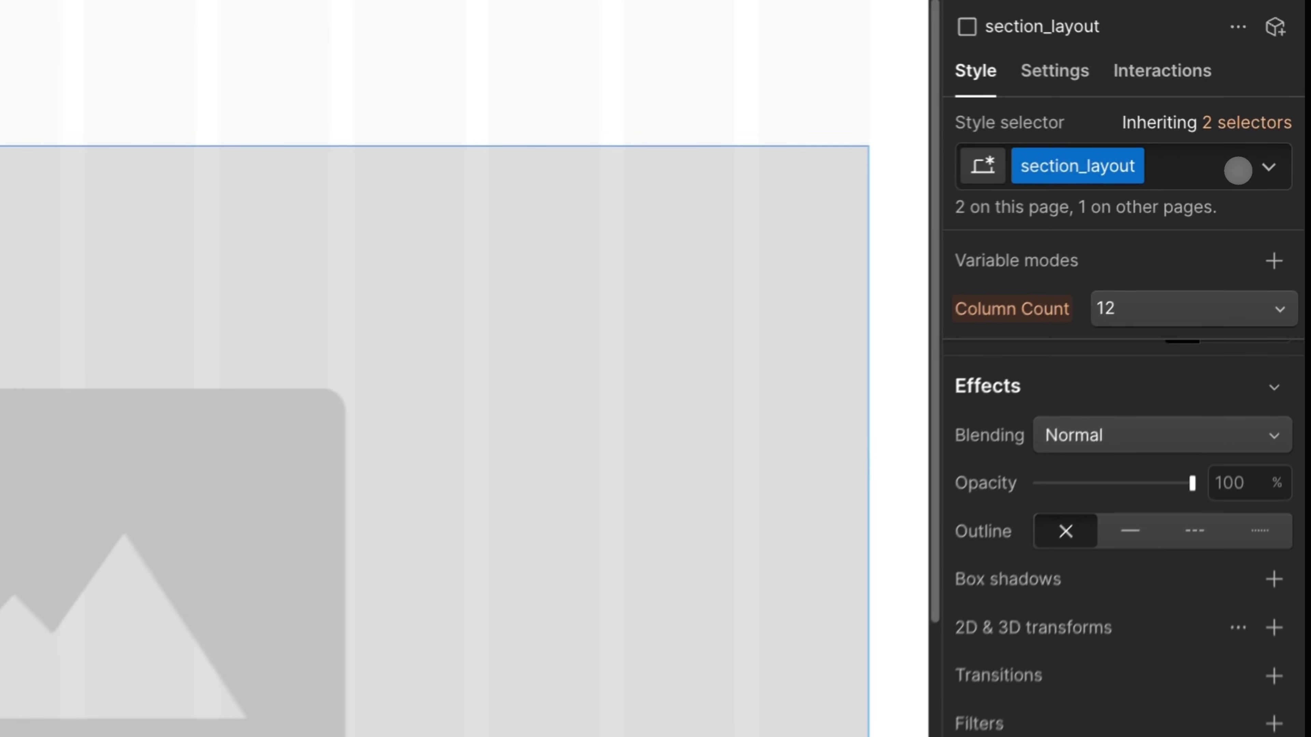
# - Add u-grid-autofit to section_layout, edit grid-template-columns, and test reflow at 992px and 816px
pyautogui.click(1239, 170)
pyautogui.click(1159, 335)
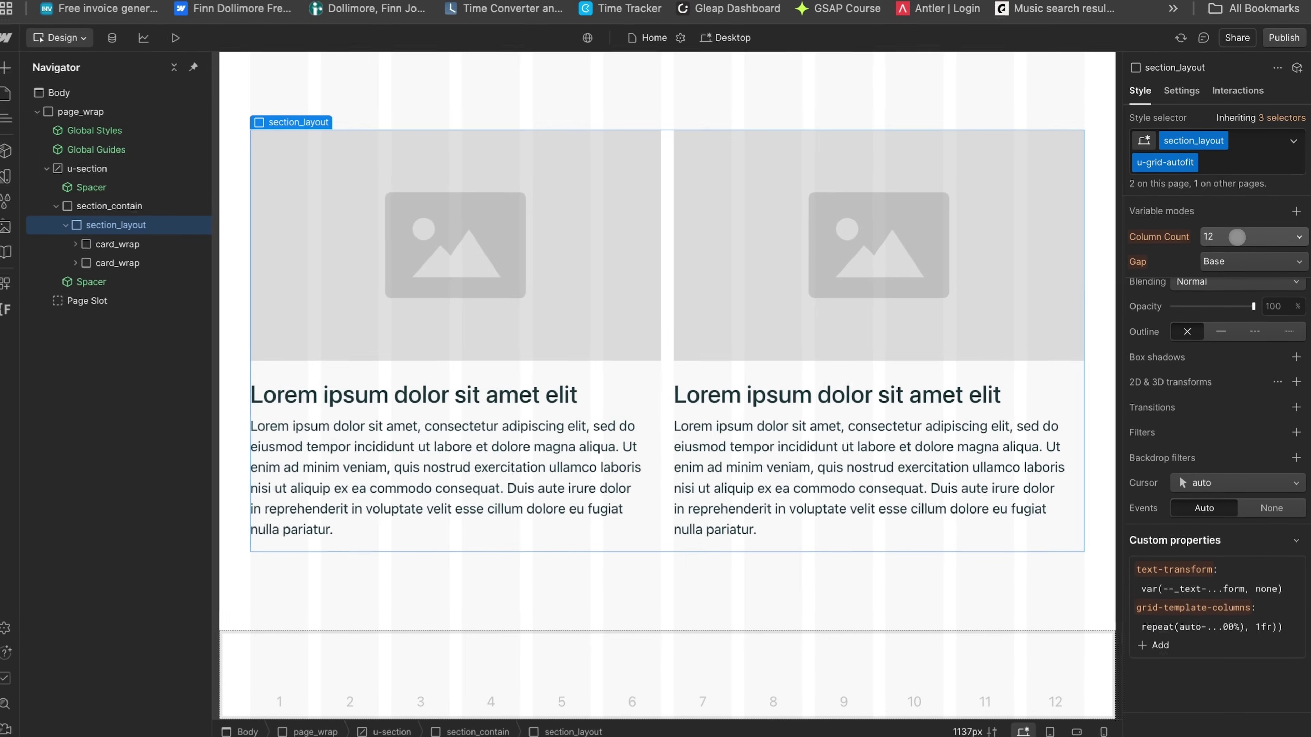
pyautogui.press('super+shift+p')
pyautogui.moveTo(1258, 321); pyautogui.dragTo(841, 277)
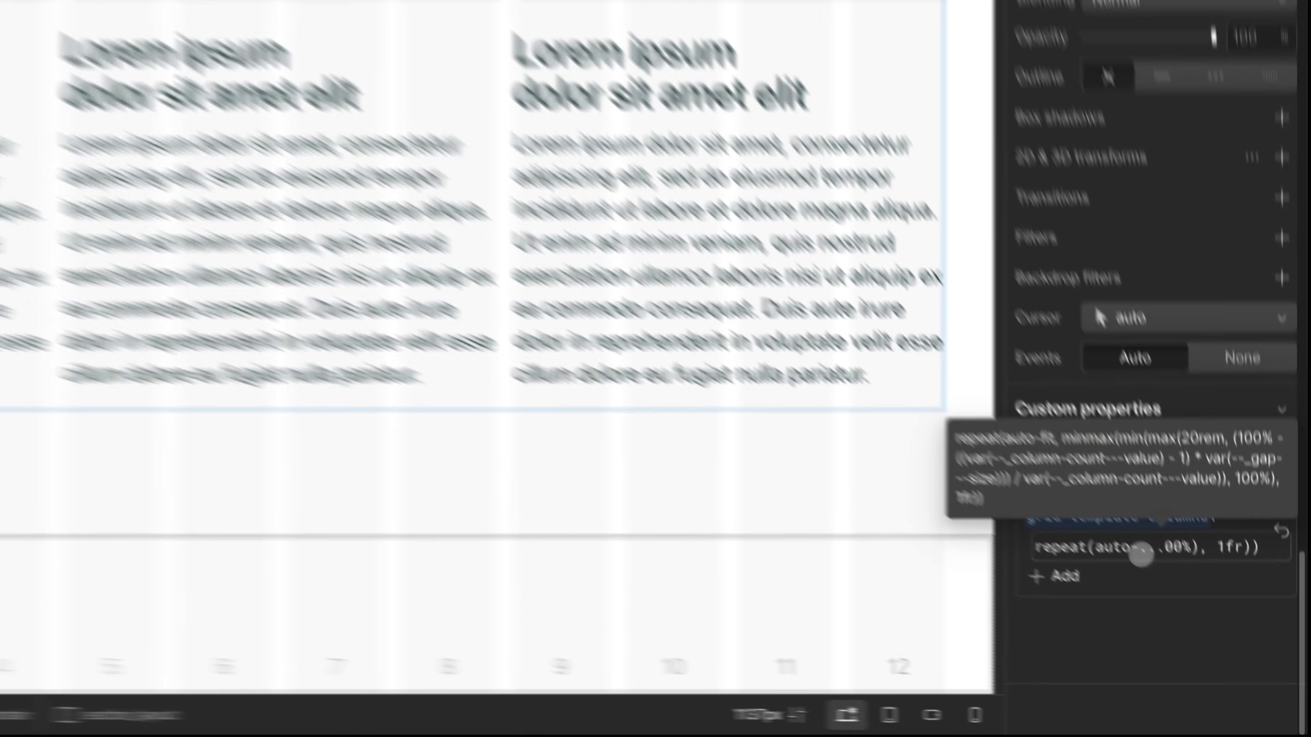
pyautogui.click(1177, 624)
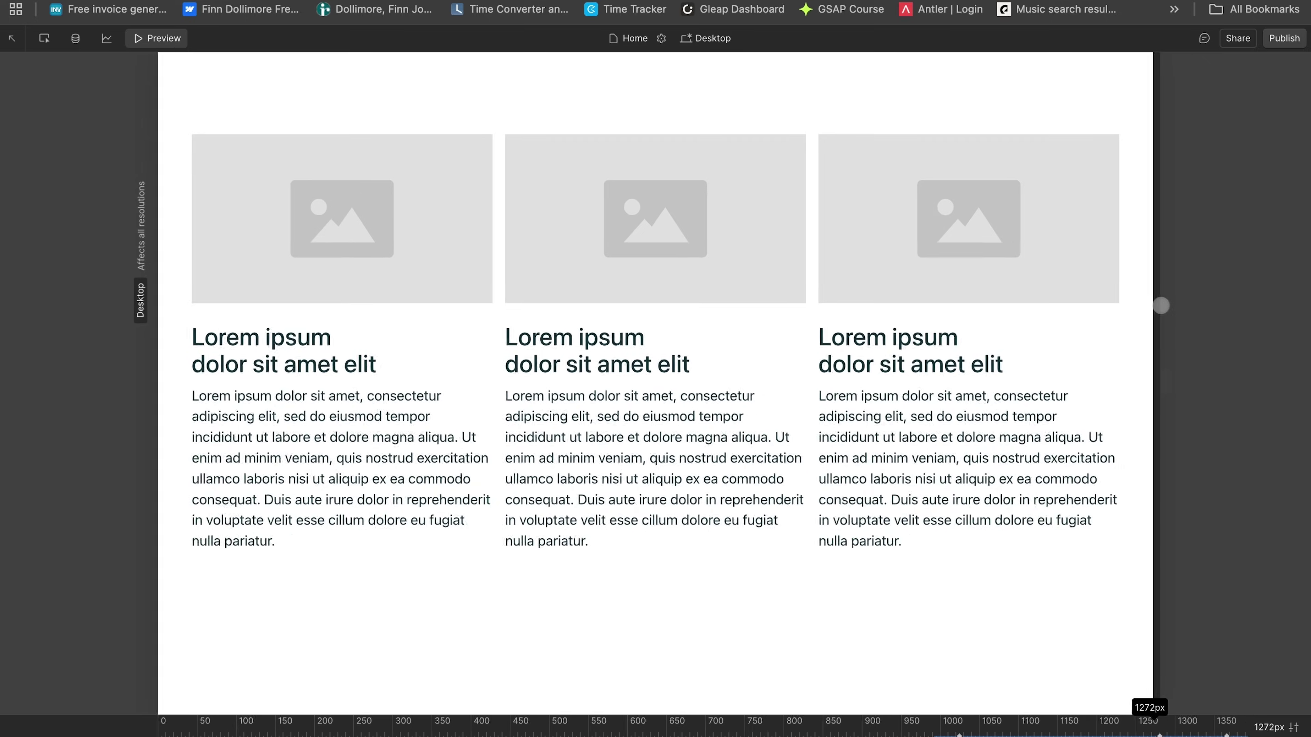
pyautogui.moveTo(1162, 304); pyautogui.dragTo(889, 278)
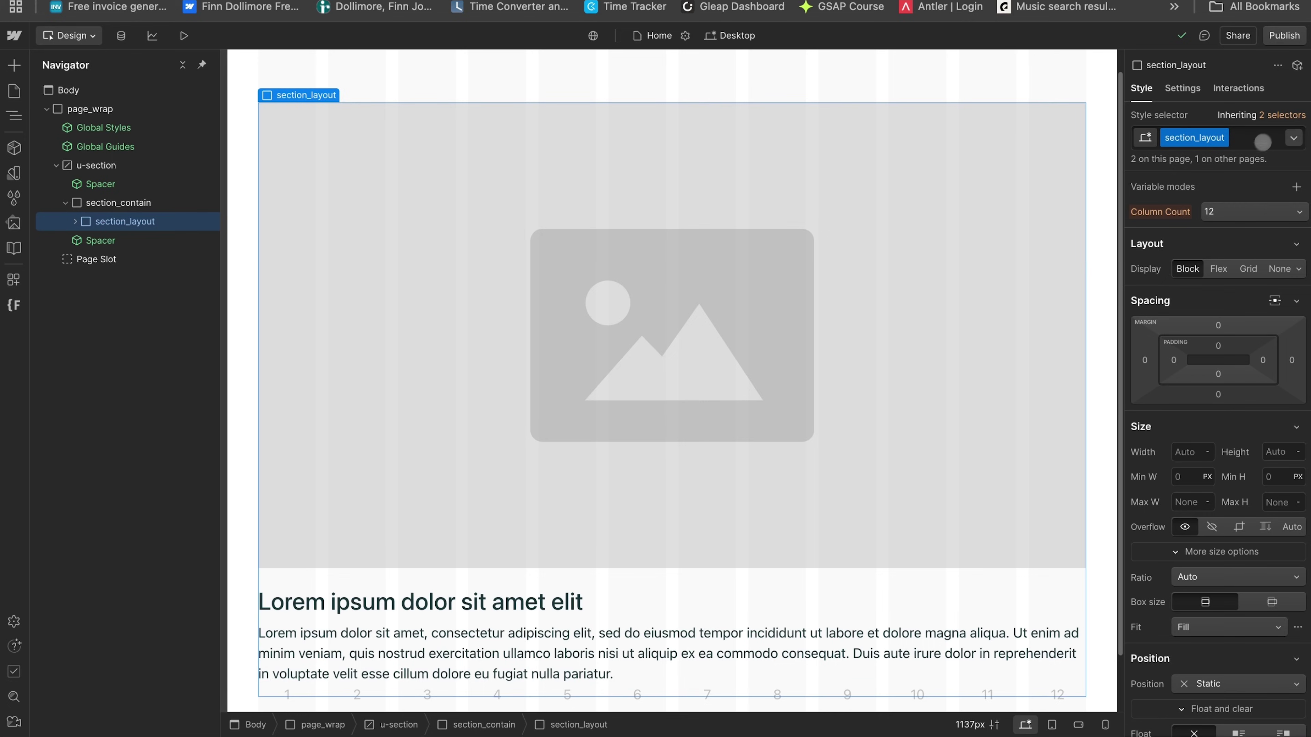
# - Add the u-grid-above class to section_layout, then preview it and narrow the canvas to 1246px
pyautogui.click(1263, 142)
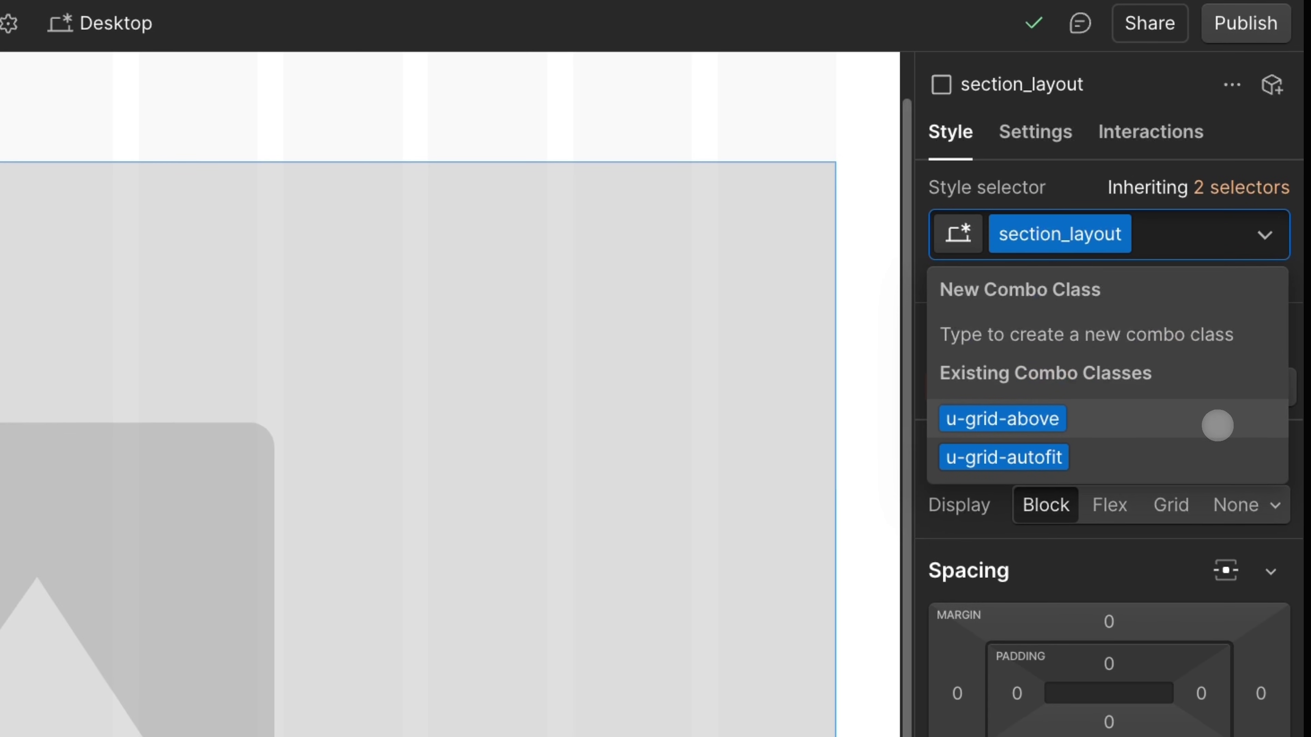
pyautogui.click(1217, 425)
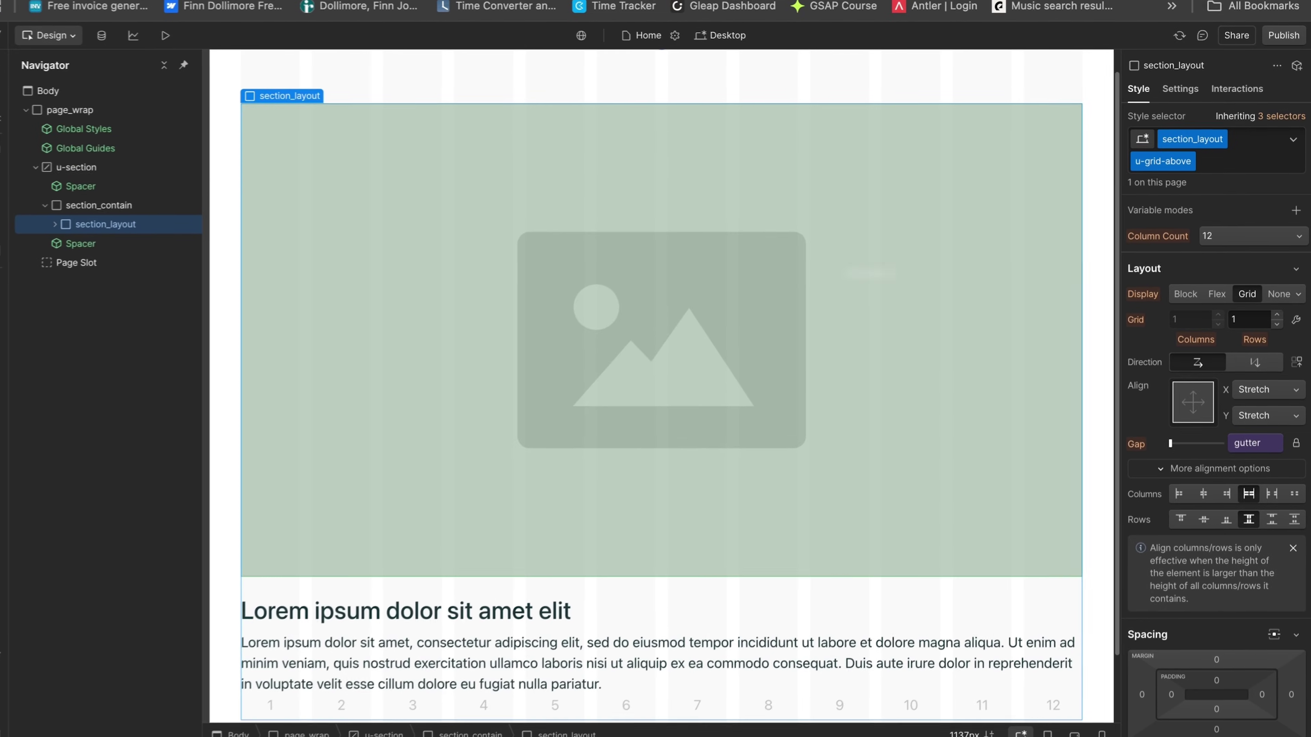
pyautogui.hotkey('alt', 'p')
pyautogui.moveTo(1102, 357); pyautogui.dragTo(1161, 375)
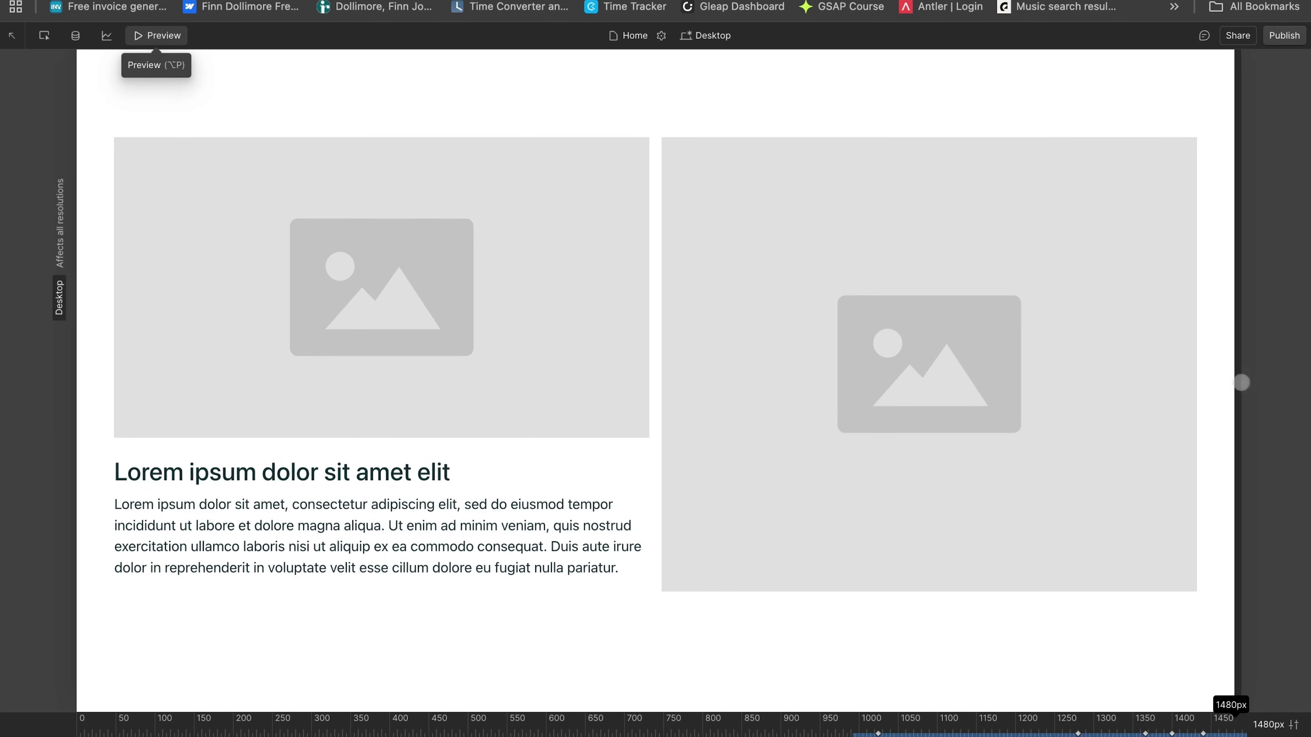
pyautogui.moveTo(1255, 365); pyautogui.dragTo(1102, 357)
# - Change section_contain's container-name to threshold-medium and preview it at an 881px canvas width
pyautogui.hotkey('alt', 'p')
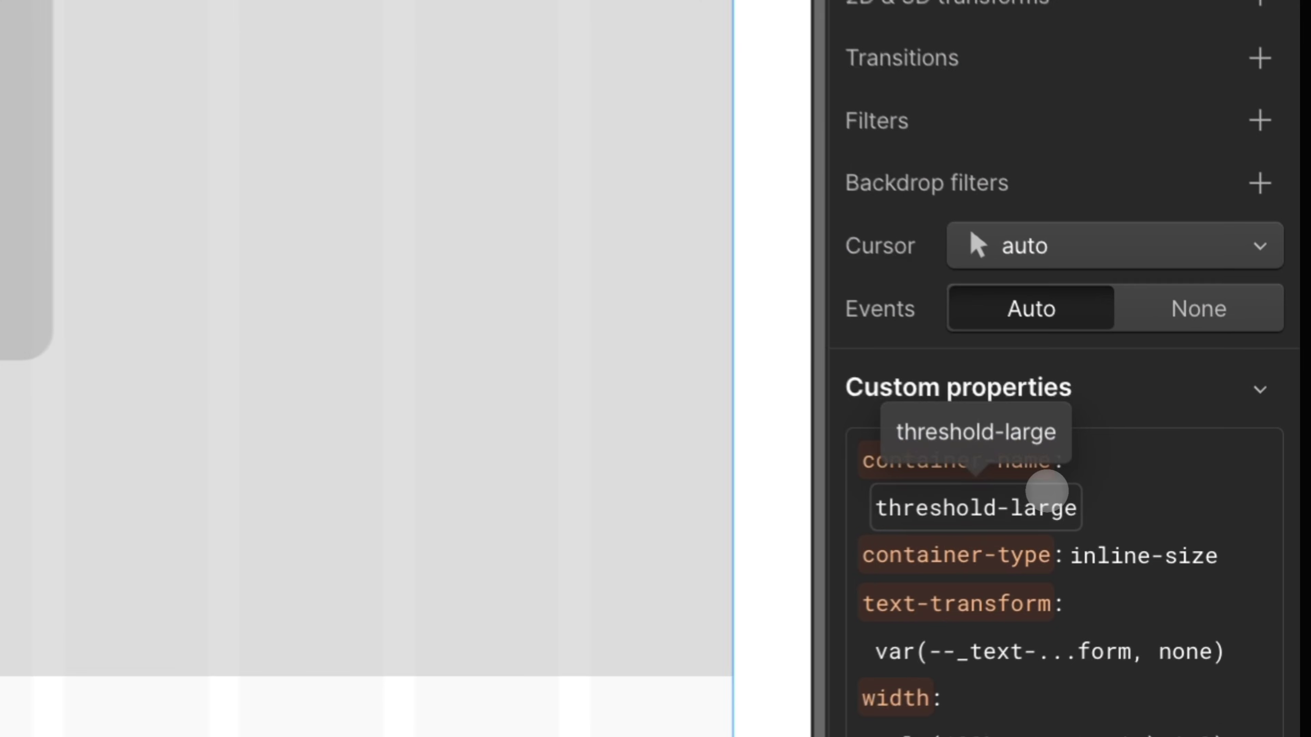
pyautogui.doubleClick(1189, 531)
pyautogui.write('medium')
pyautogui.press('Return')
pyautogui.hotkey('alt', 'p')
pyautogui.moveTo(1118, 365); pyautogui.dragTo(1047, 360)
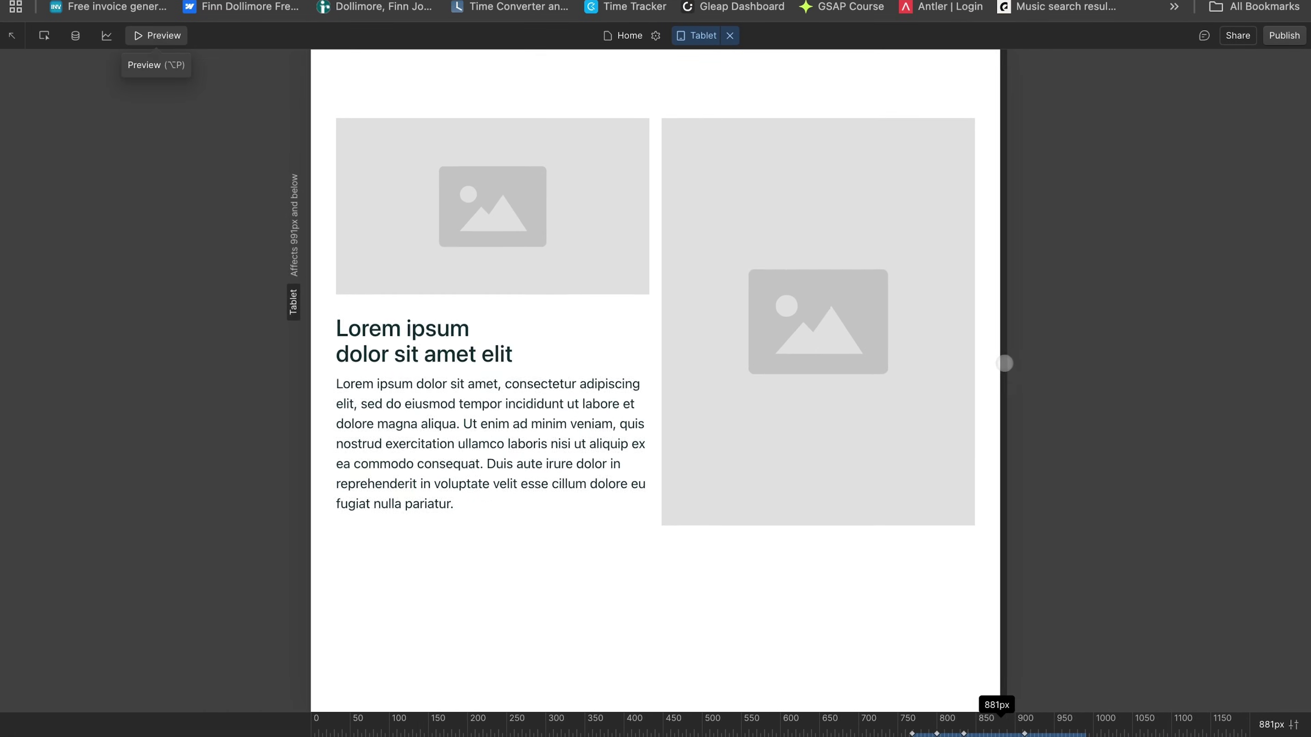
pyautogui.hotkey('alt', 'p')
# - Change the container-name to threshold-small and preview it at the 811px tablet width
pyautogui.click(1215, 619)
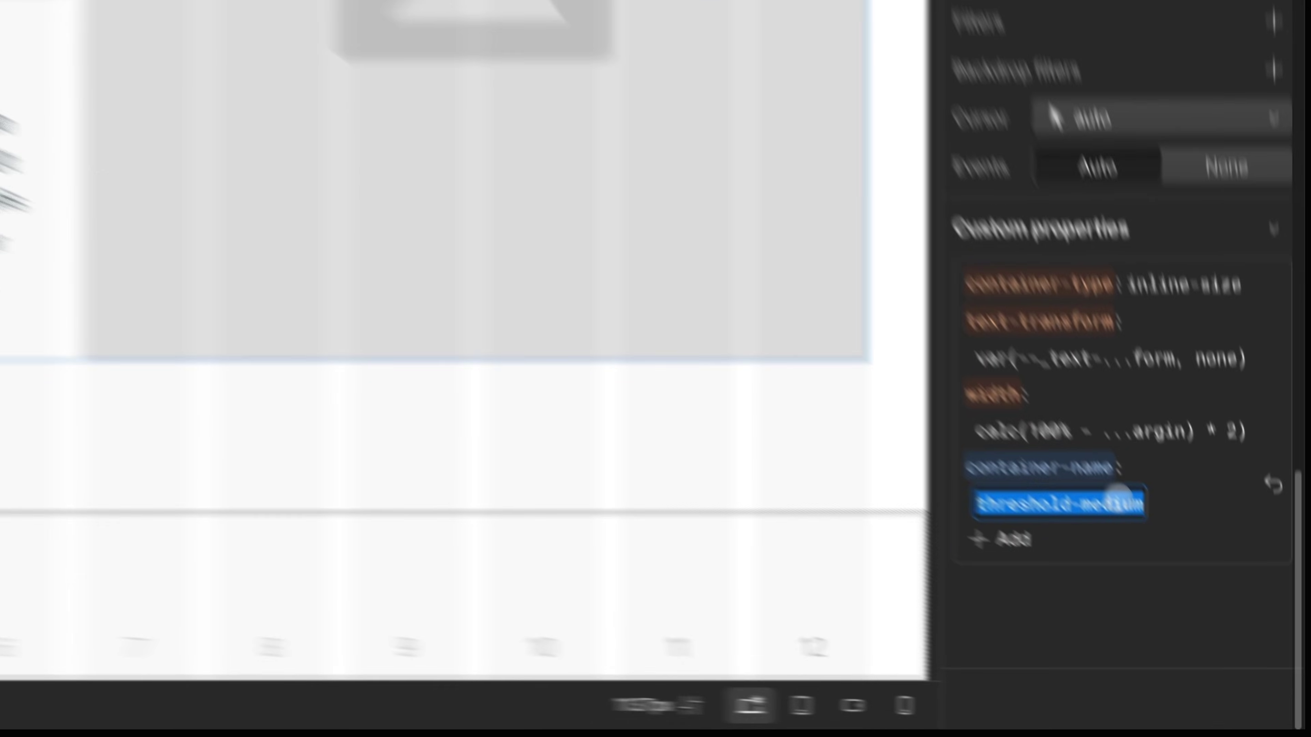
pyautogui.doubleClick(1217, 619)
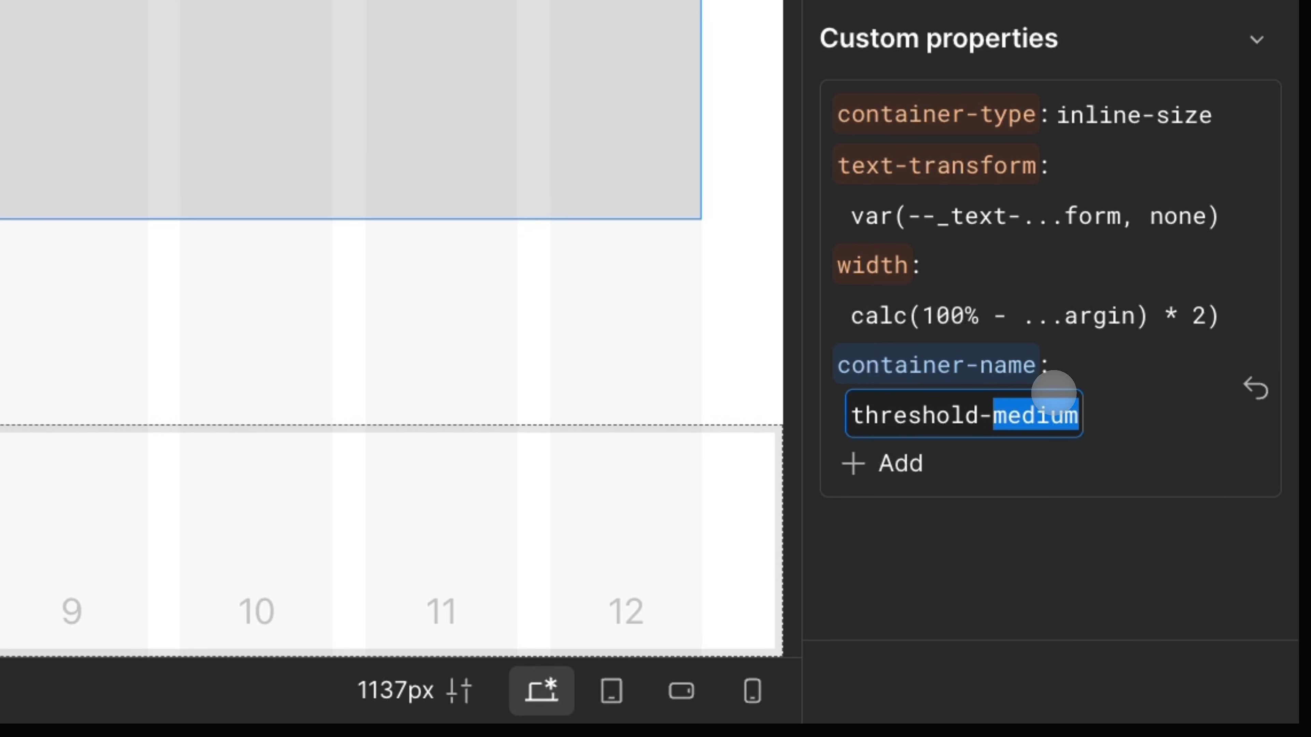
pyautogui.write('small')
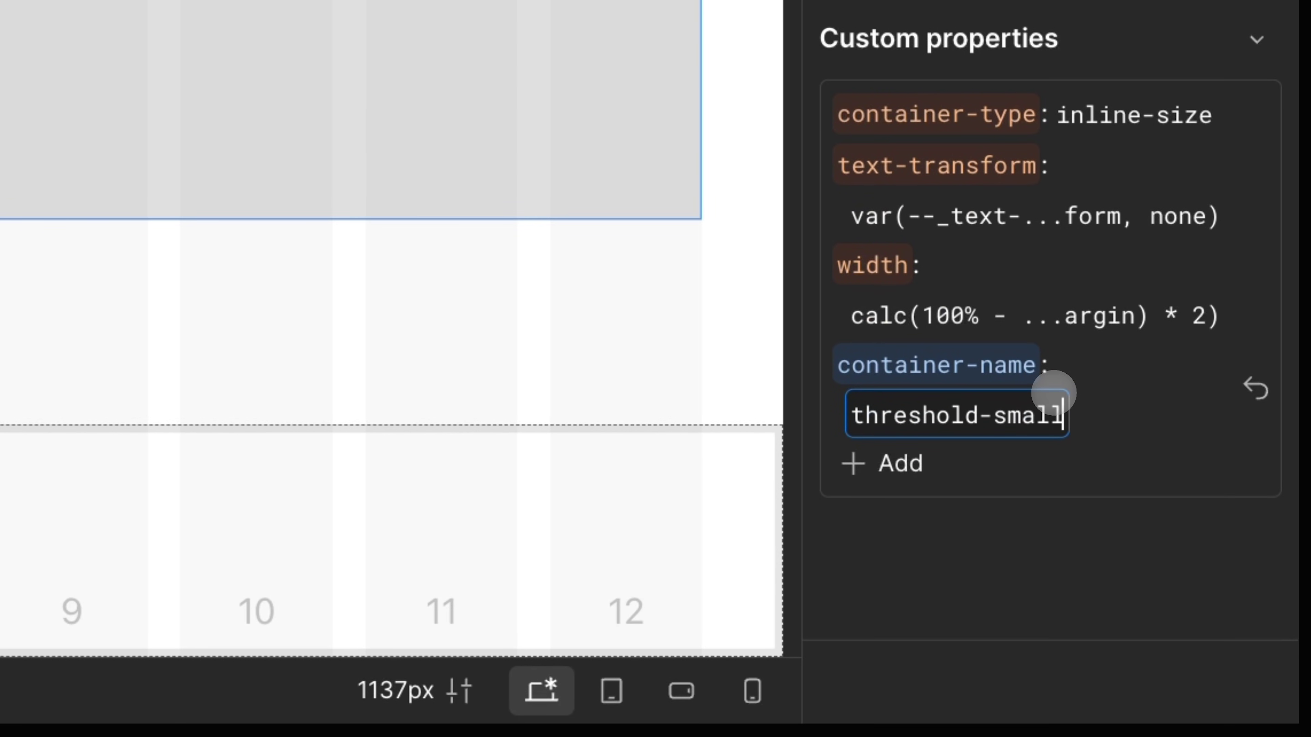
pyautogui.press('Return')
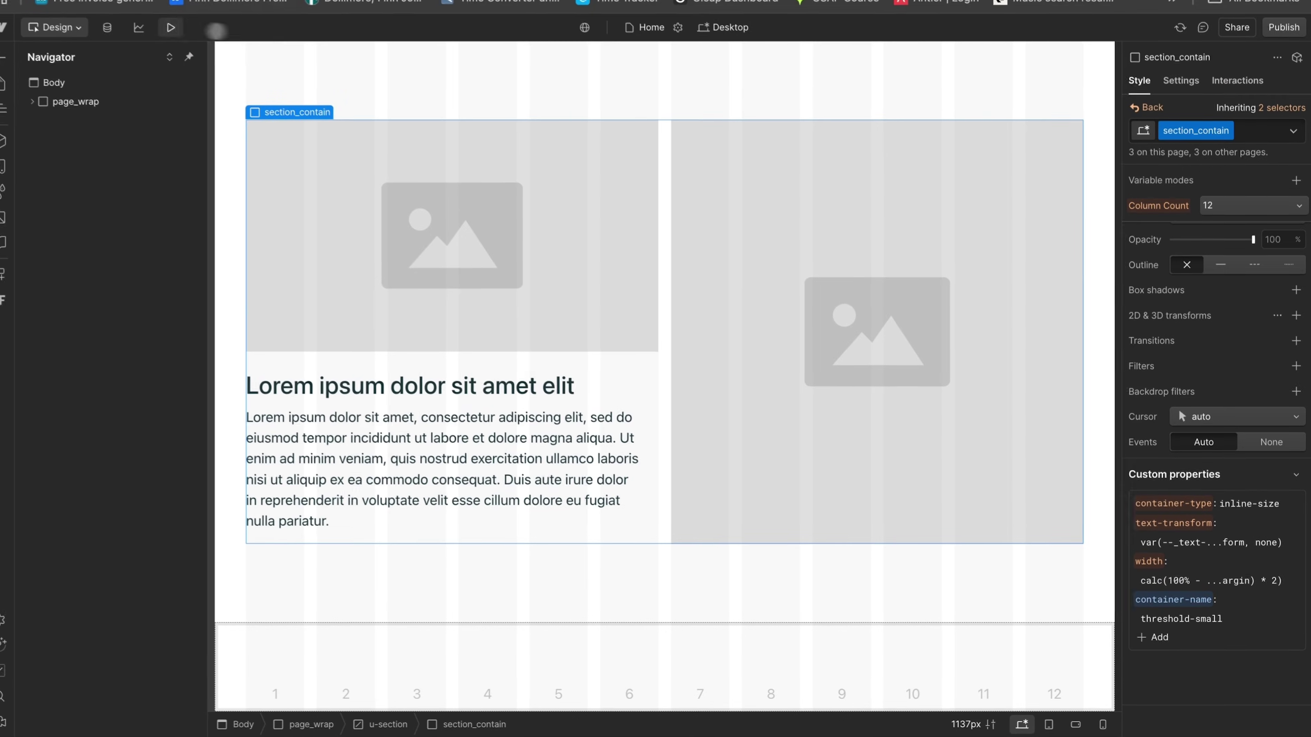
pyautogui.click(170, 27)
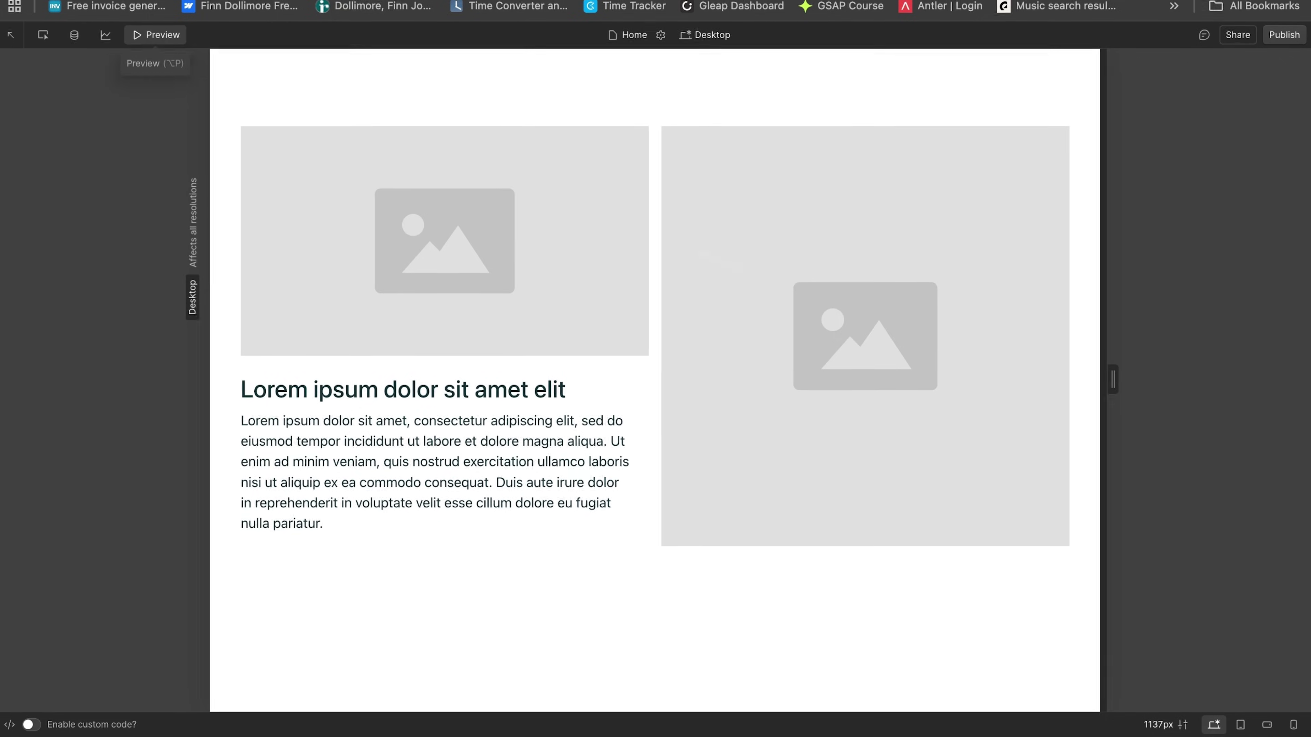
pyautogui.moveTo(1109, 370); pyautogui.dragTo(936, 316)
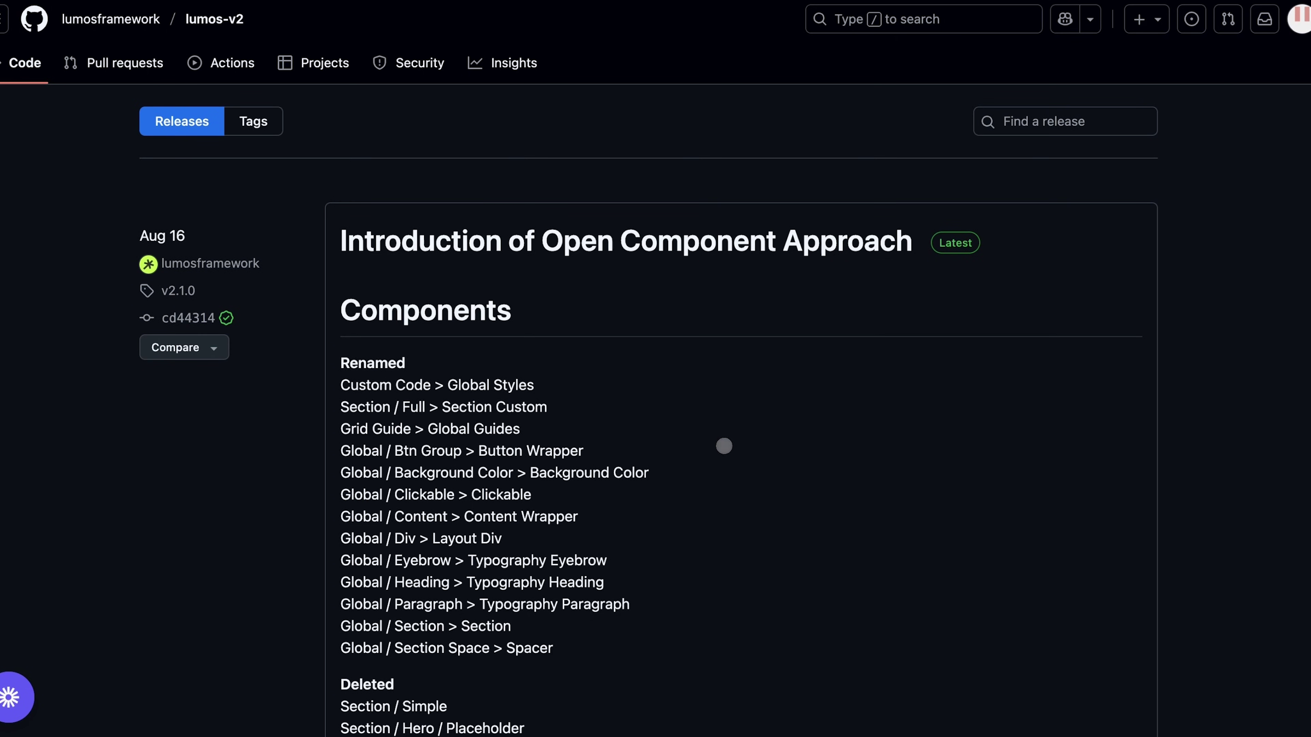
# - Scroll past the lumos-v2 v2.1.0 release notes down to the v2.0.9 release
pyautogui.scroll(-15, 724, 445)
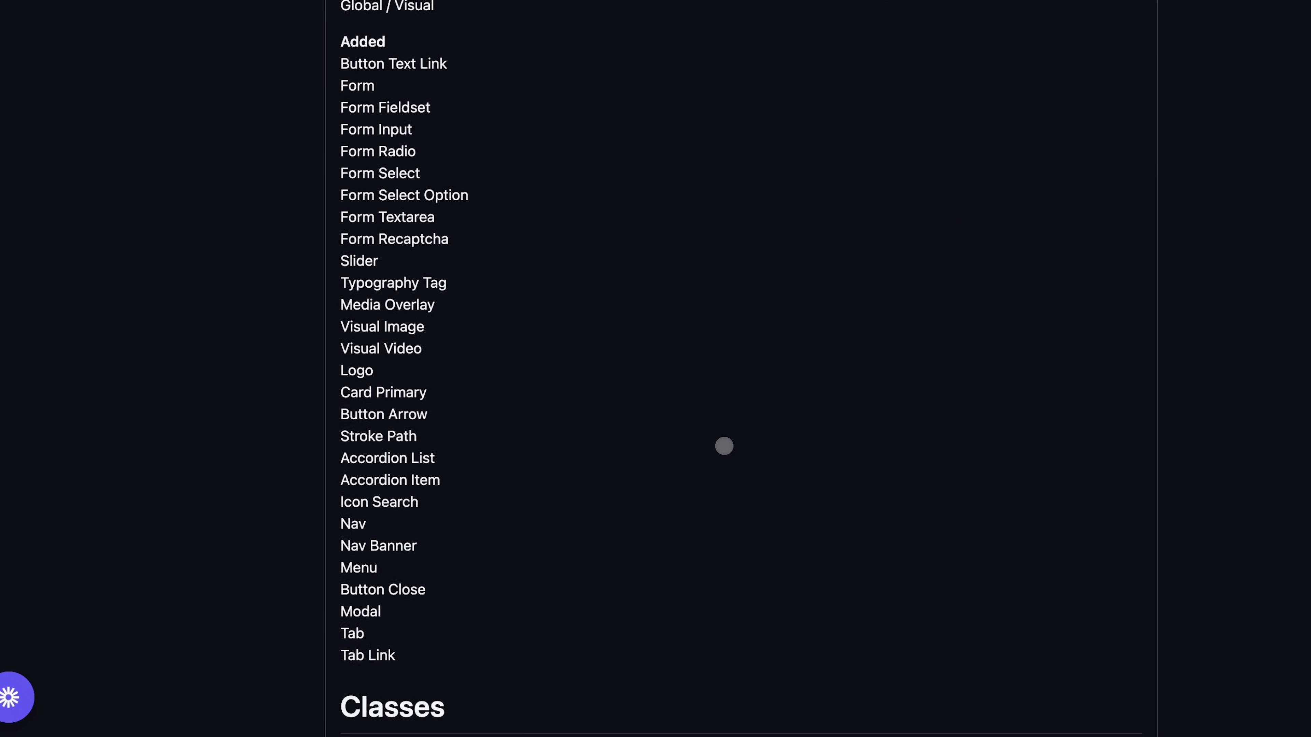
pyautogui.scroll(-12, 724, 445)
pyautogui.scroll(-15, 724, 446)
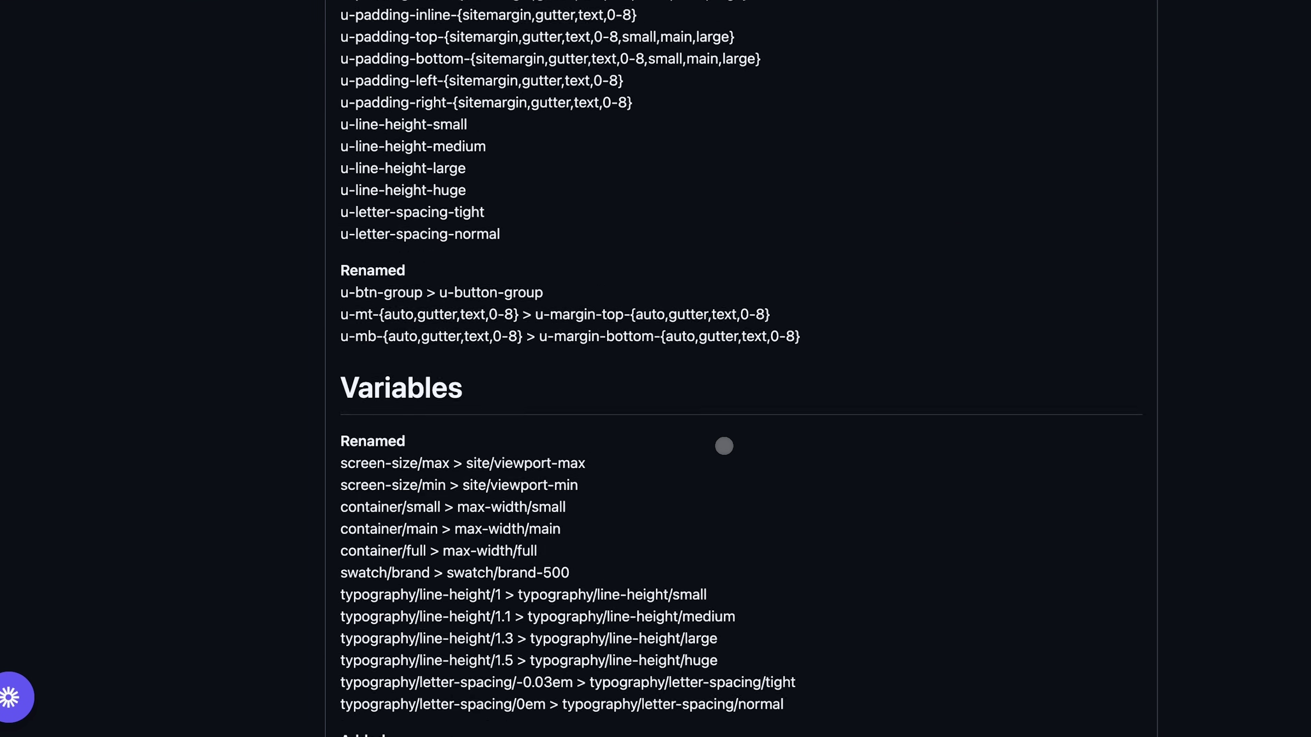
pyautogui.scroll(-20, 724, 445)
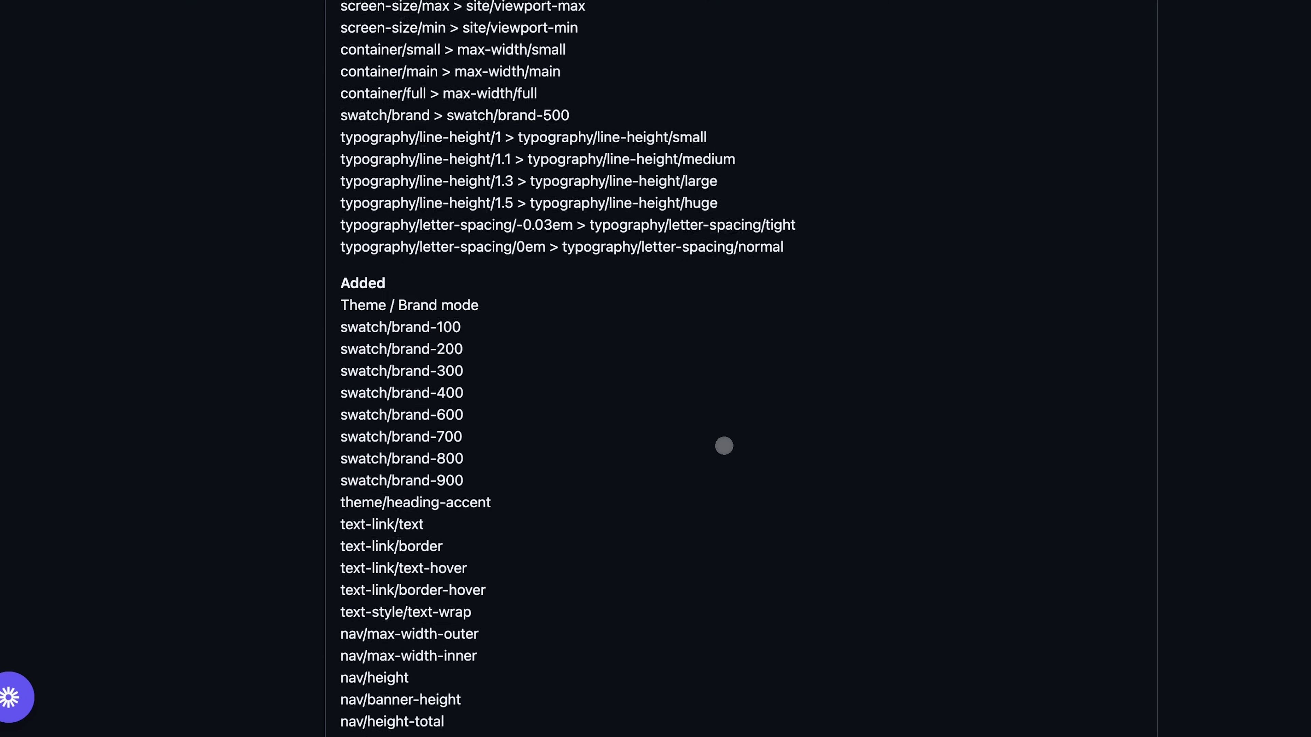
pyautogui.scroll(-4, 724, 446)
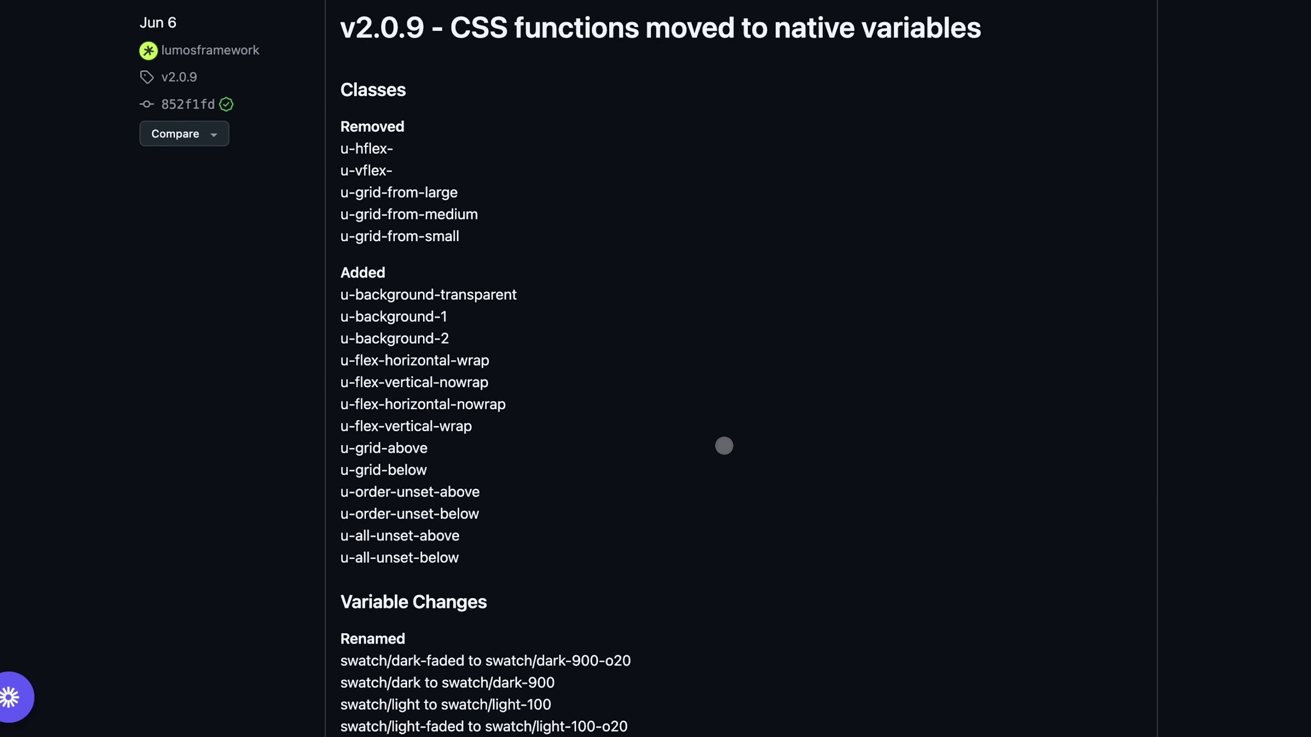